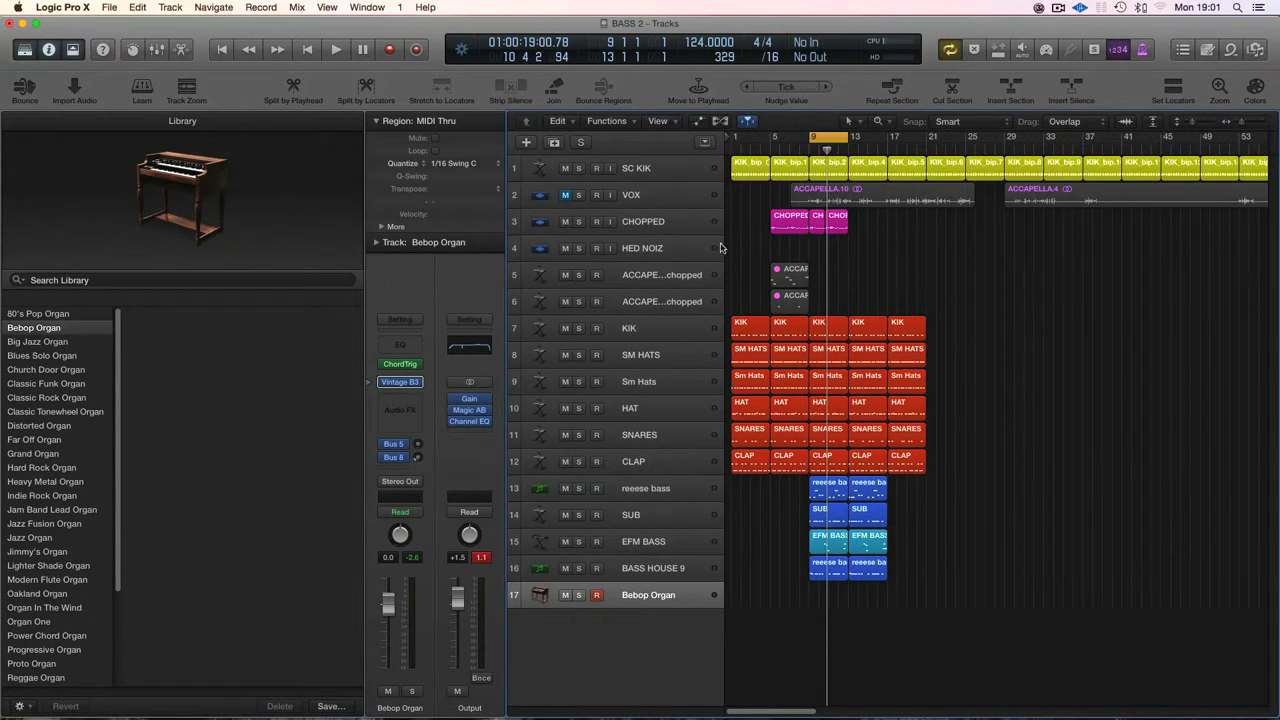
Set the organ track's Chord Trigger to the Minor 7, 9 preset.
{"action": "left_click", "coordinate": [402, 364]}
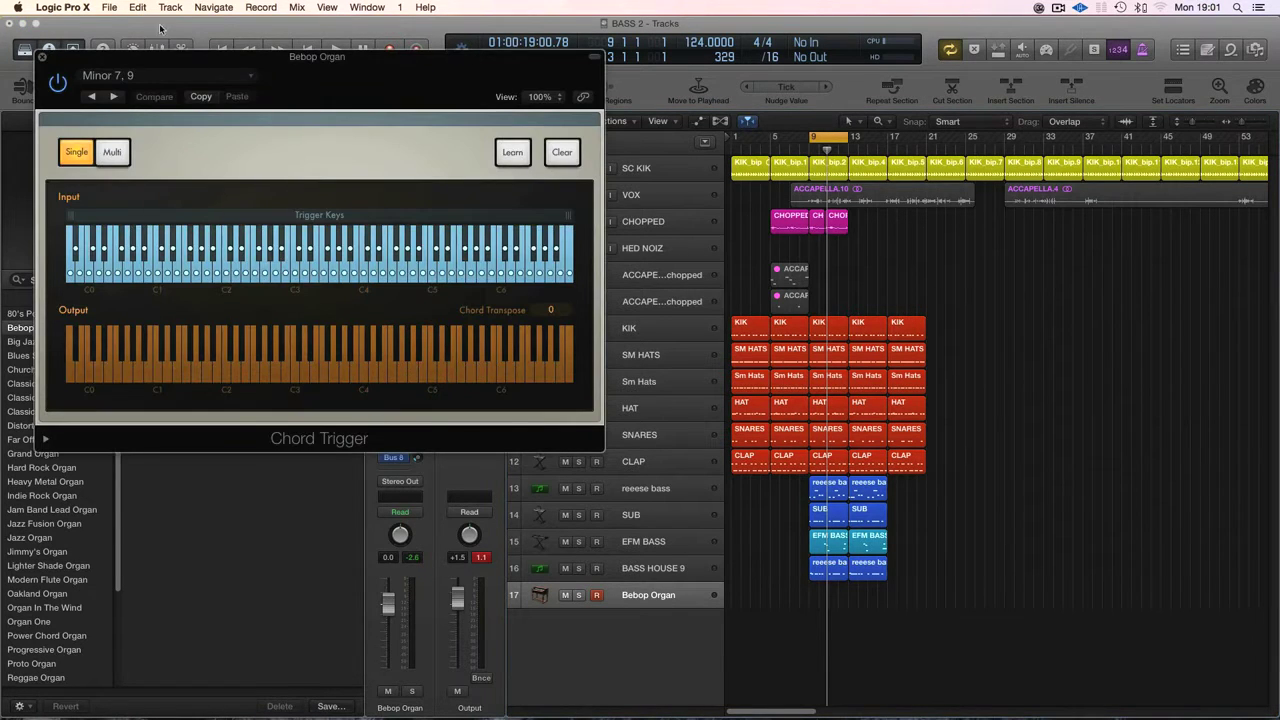
{"action": "left_click_drag", "start_coordinate": [177, 54], "coordinate": [620, 132]}
{"action": "left_click", "coordinate": [620, 132]}
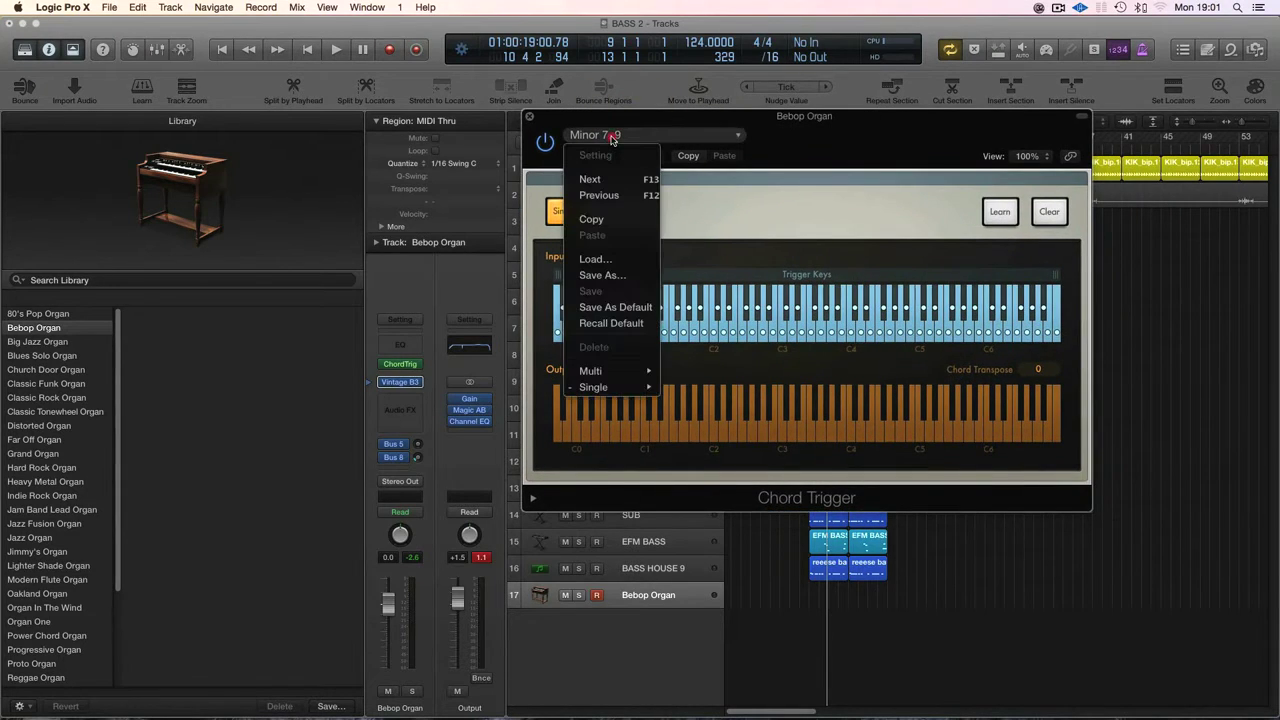
{"action": "mouse_move", "coordinate": [598, 387]}
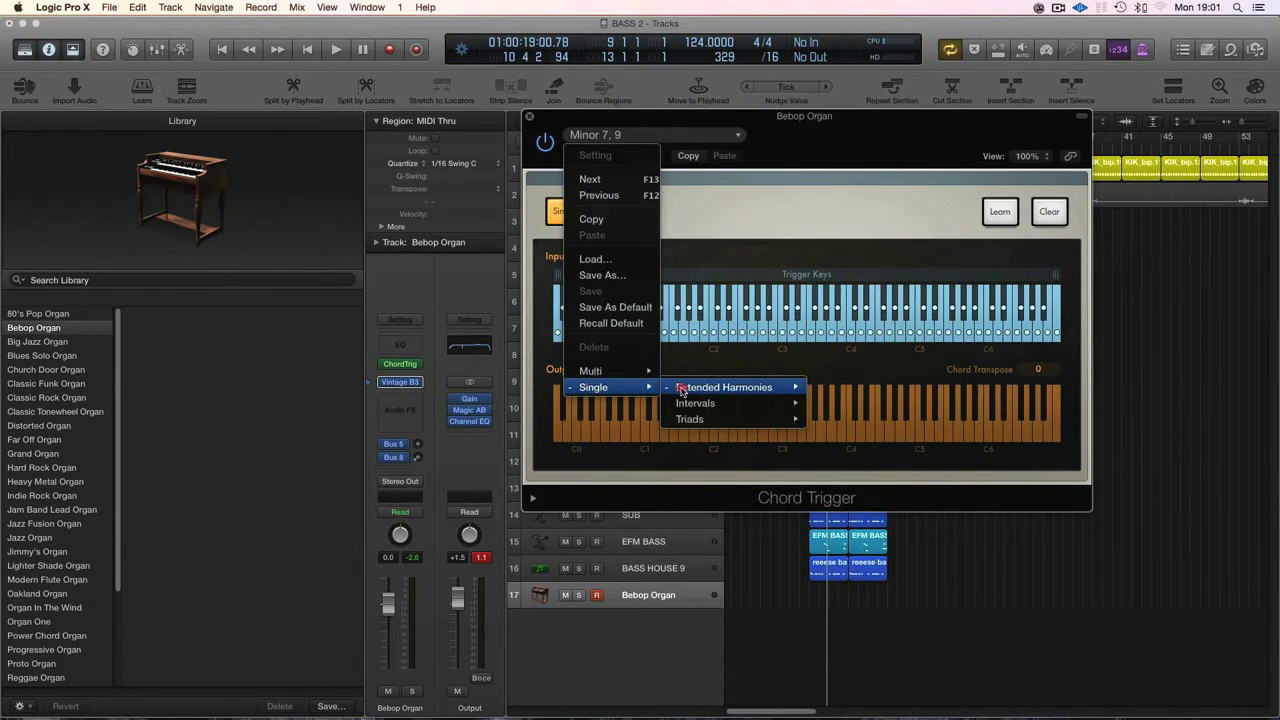
{"action": "mouse_move", "coordinate": [683, 390]}
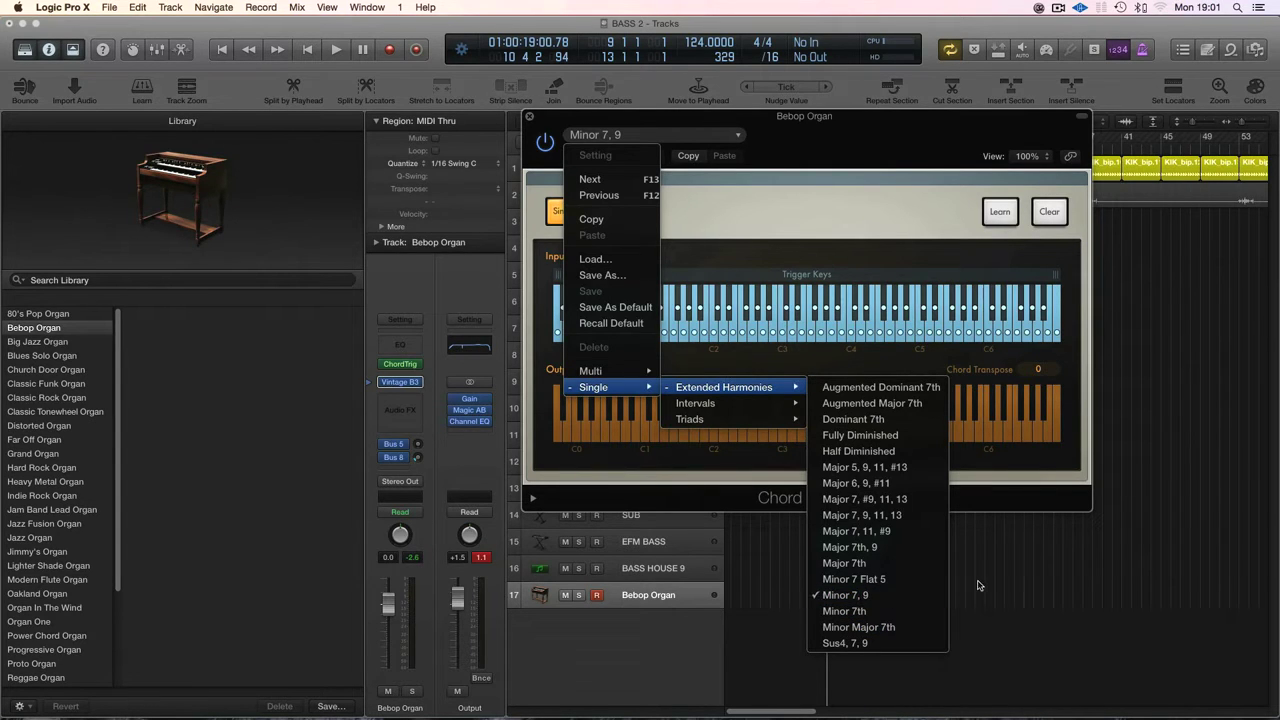
{"action": "left_click", "coordinate": [886, 596]}
{"action": "left_click", "coordinate": [971, 574]}
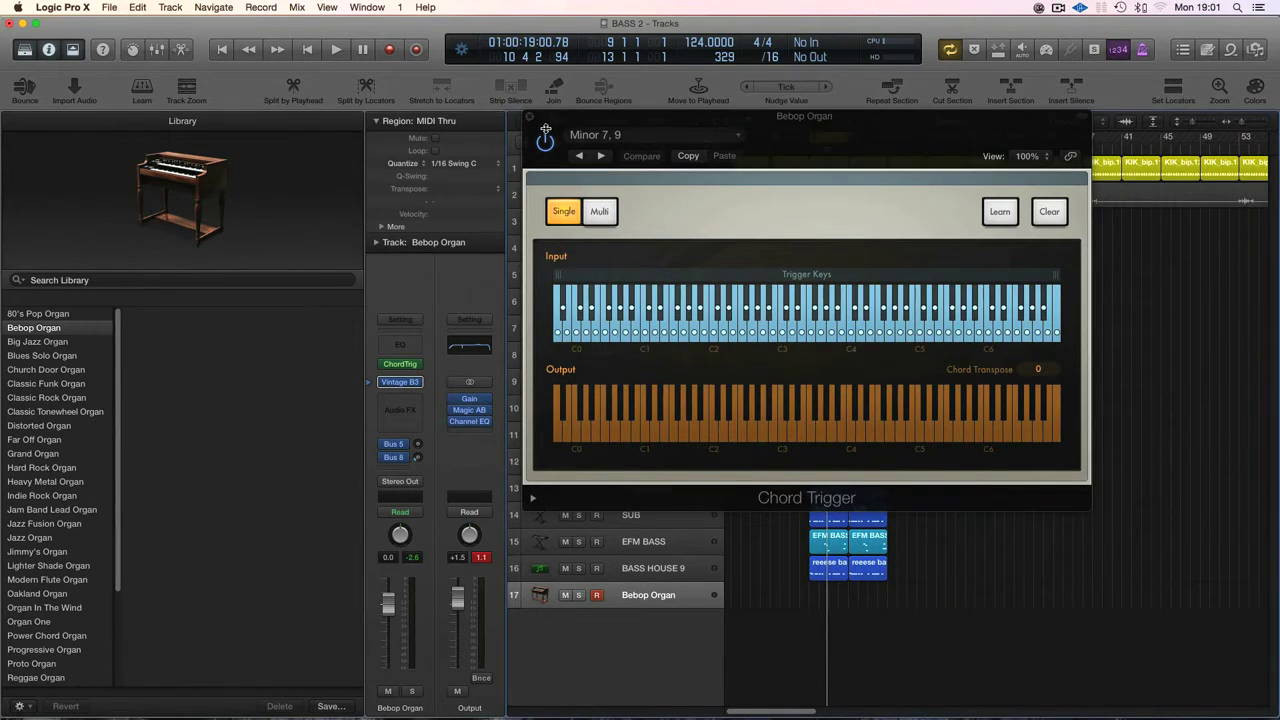
{"action": "left_click", "coordinate": [528, 118]}
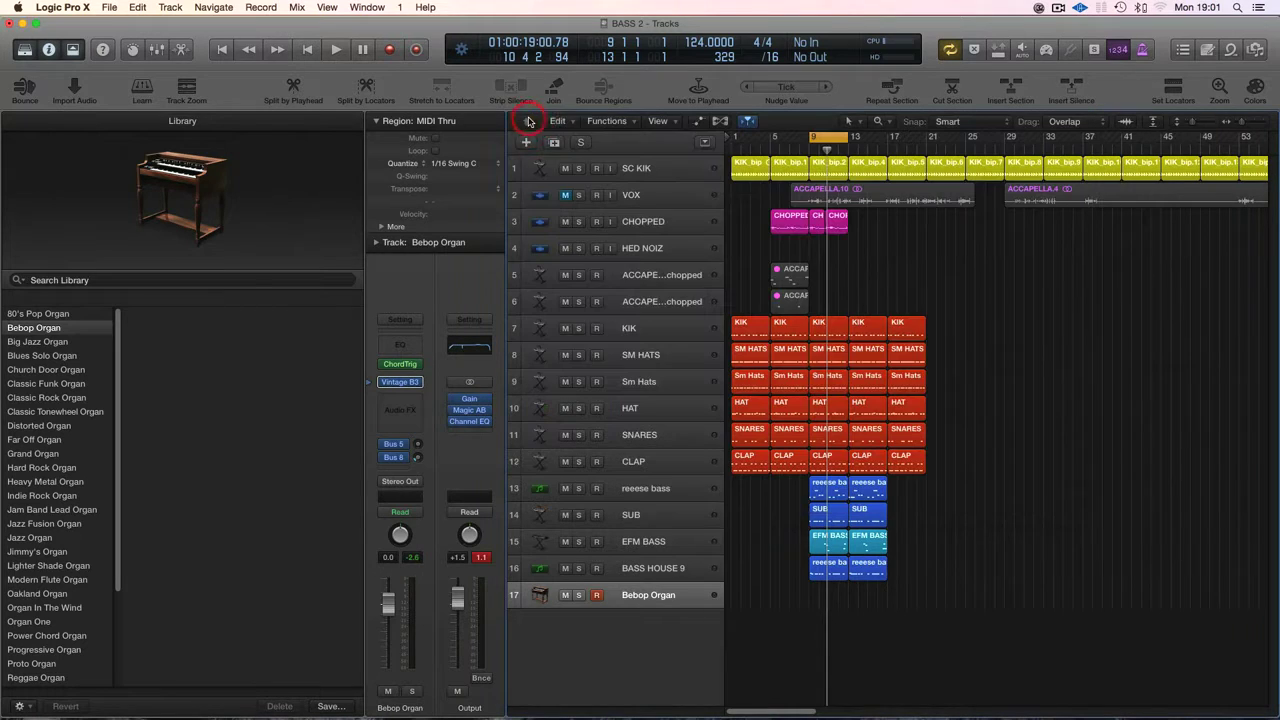
Load the Bebop Organ preset in the Vintage B3 organ instrument.
{"action": "left_click", "coordinate": [401, 383]}
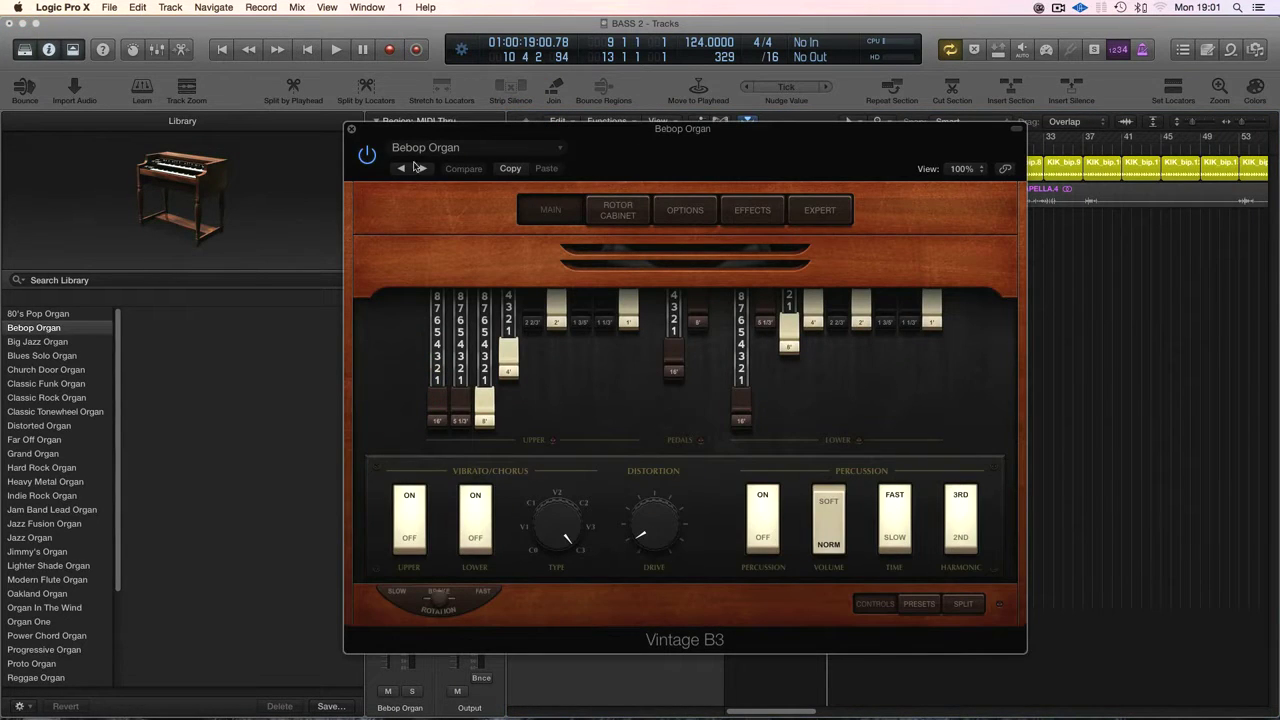
{"action": "left_click_drag", "start_coordinate": [403, 131], "coordinate": [317, 101]}
{"action": "left_click", "coordinate": [357, 118]}
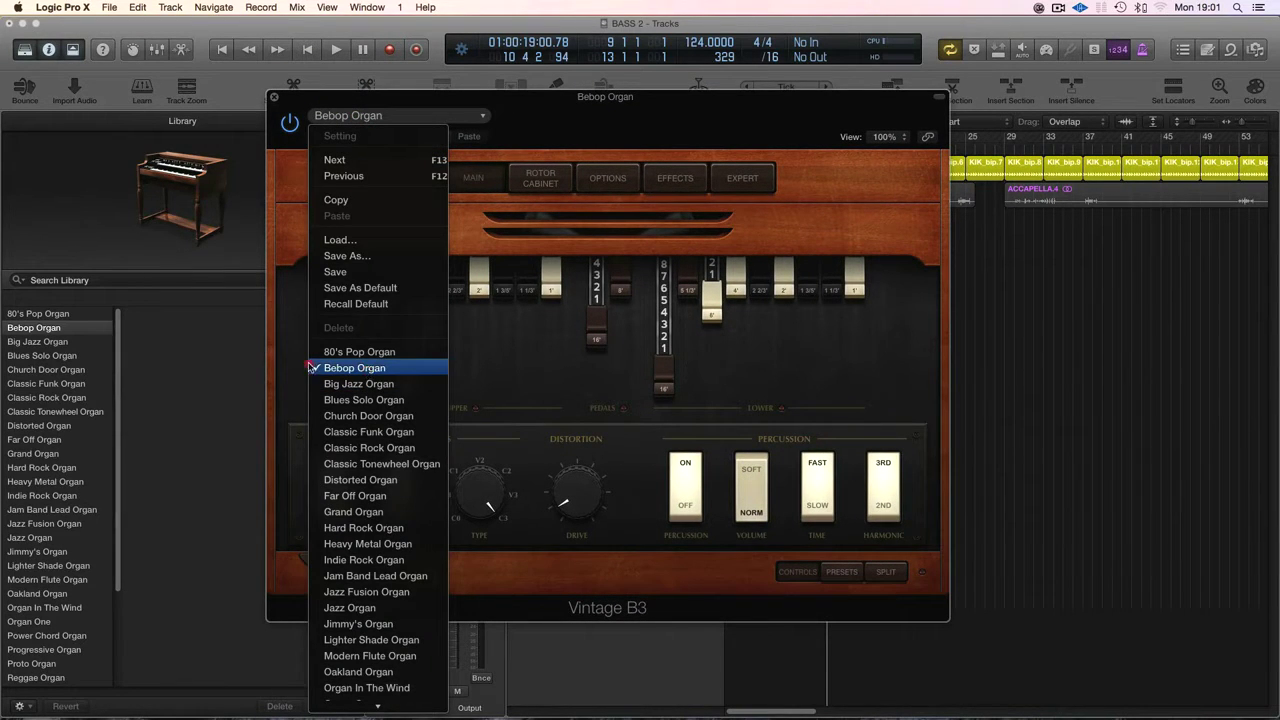
{"action": "left_click", "coordinate": [314, 368]}
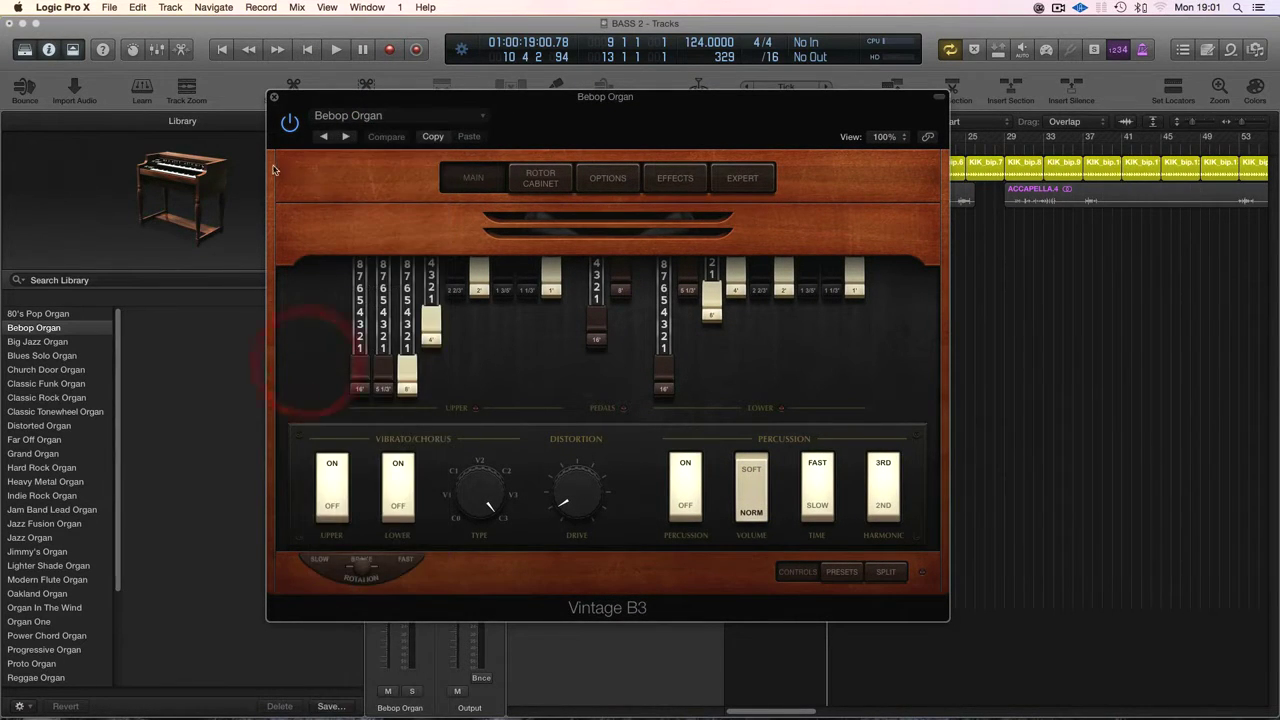
{"action": "left_click", "coordinate": [275, 99]}
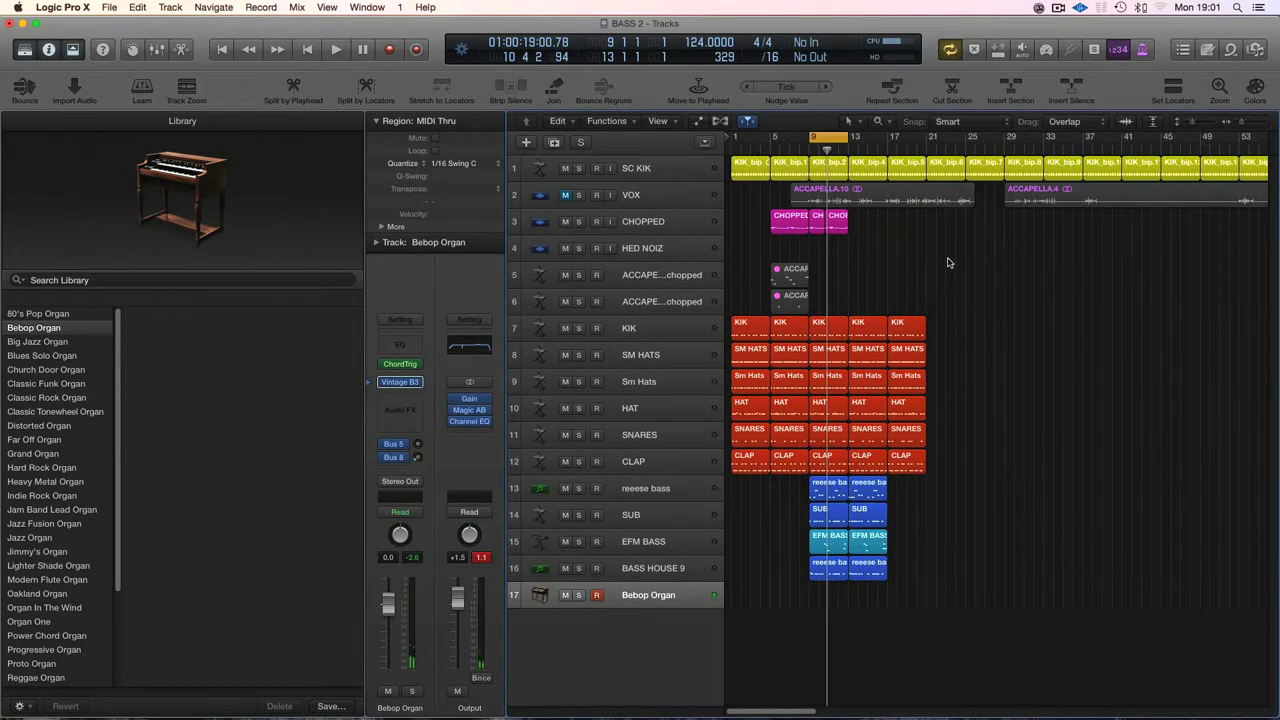
Audition the arrangement, extend the cycle to bar 17, and start recording.
{"action": "key", "text": "space"}
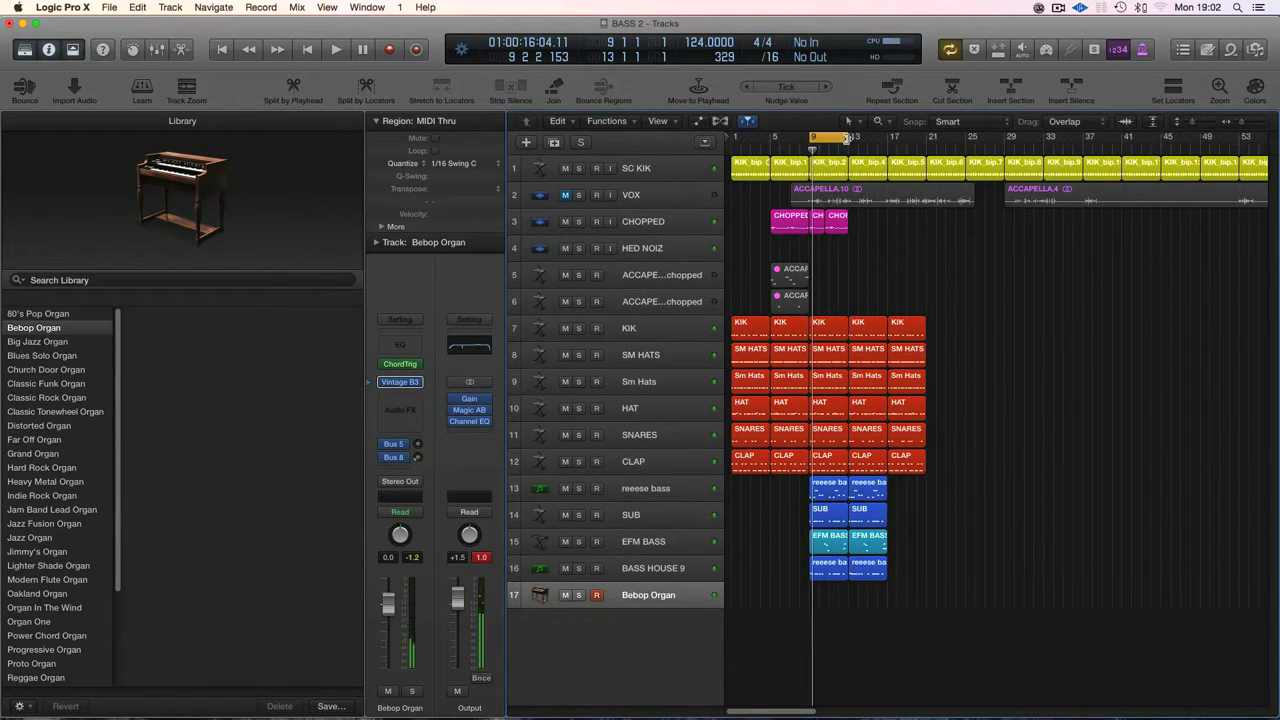
{"action": "left_click_drag", "start_coordinate": [847, 137], "coordinate": [887, 151]}
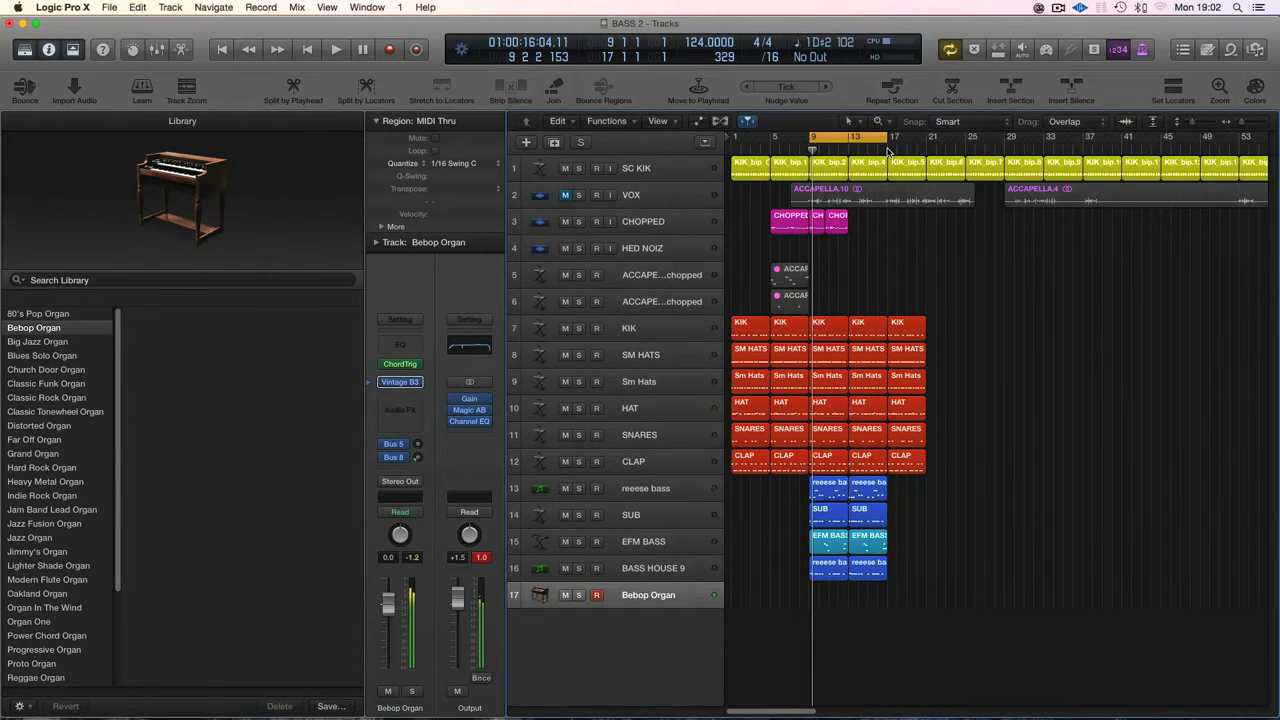
{"action": "key", "text": "r"}
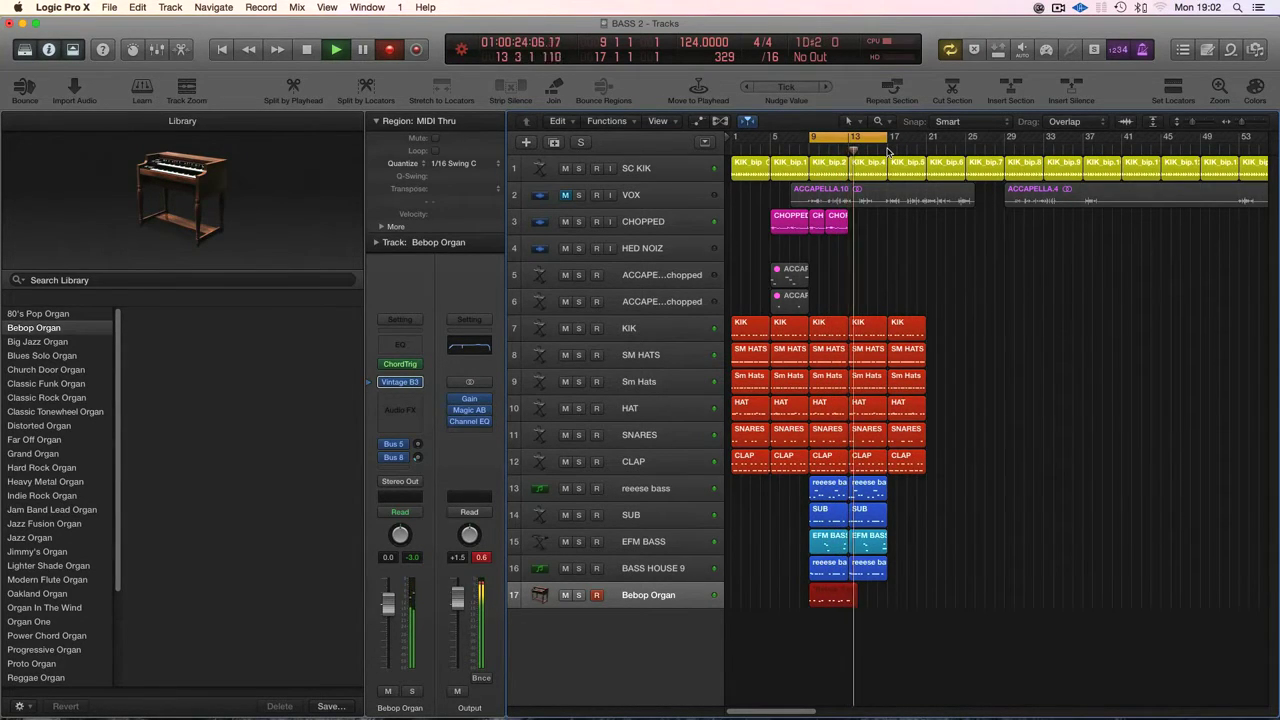
Keep and trim the first organ take, record a second over bars 12–17, then select the regions.
{"action": "key", "text": "space"}
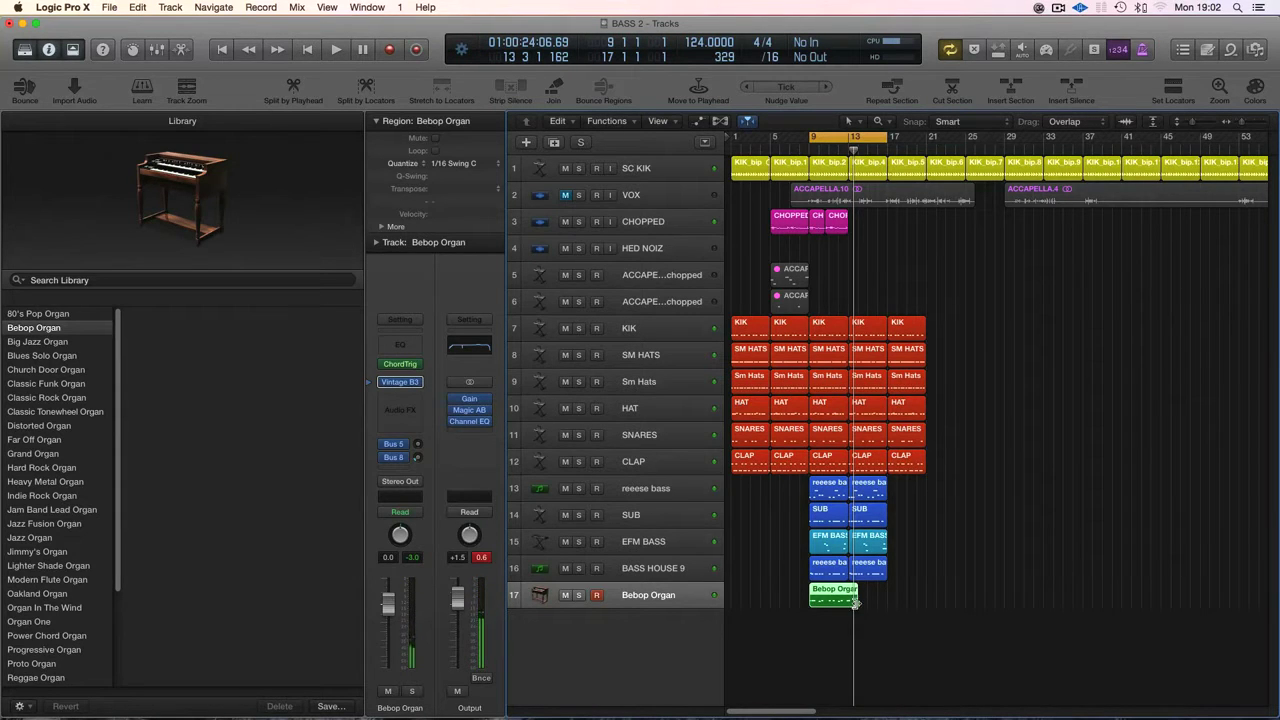
{"action": "left_click_drag", "start_coordinate": [855, 601], "coordinate": [848, 601]}
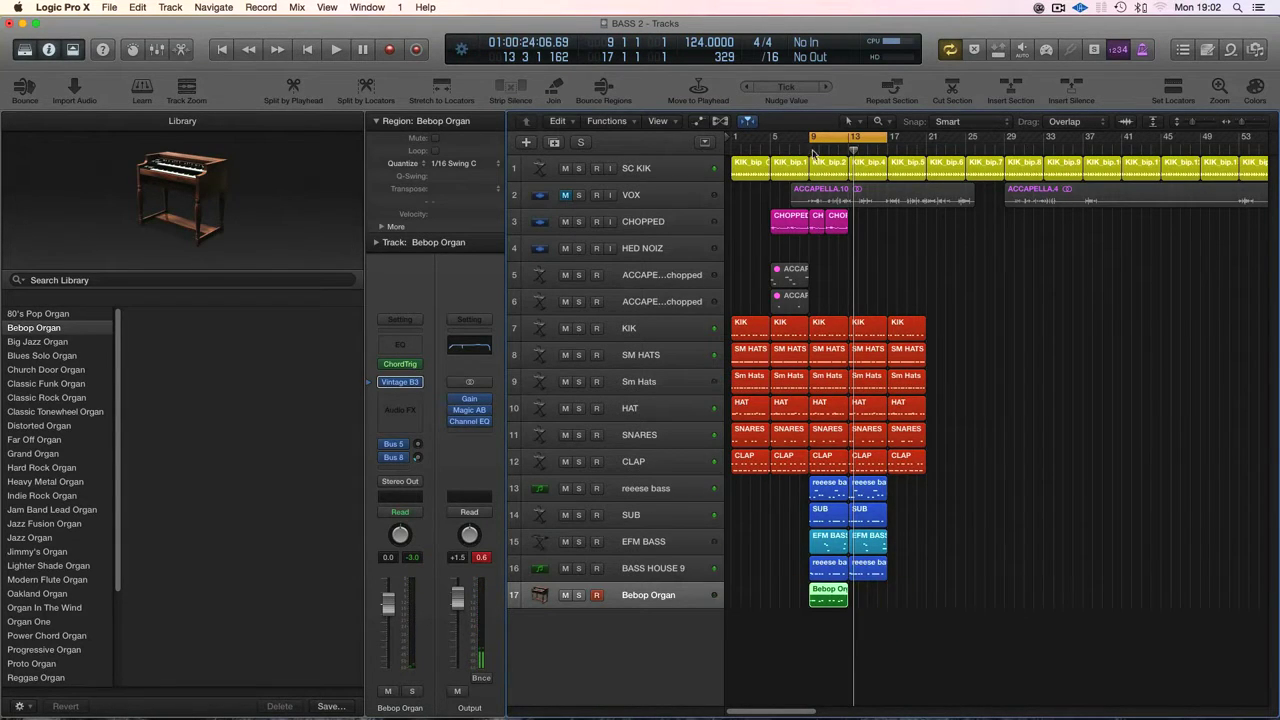
{"action": "left_click_drag", "start_coordinate": [836, 133], "coordinate": [886, 137]}
{"action": "key", "text": "r"}
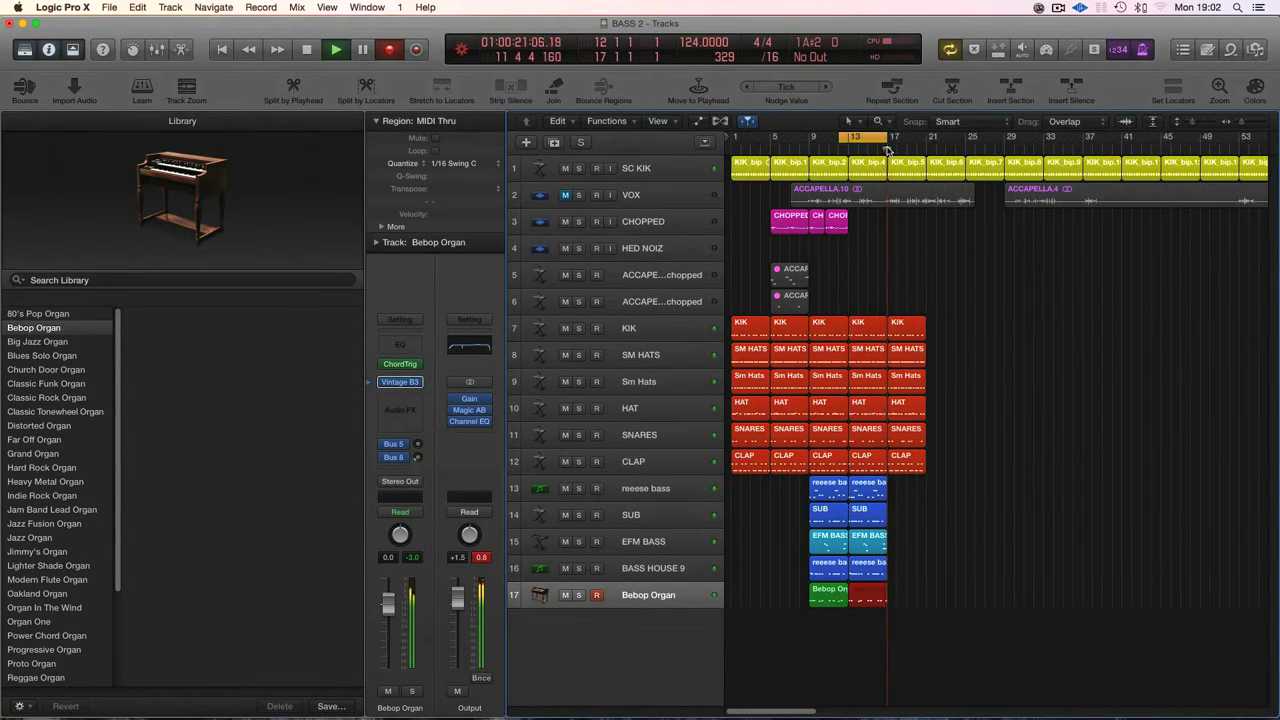
{"action": "key", "text": "space"}
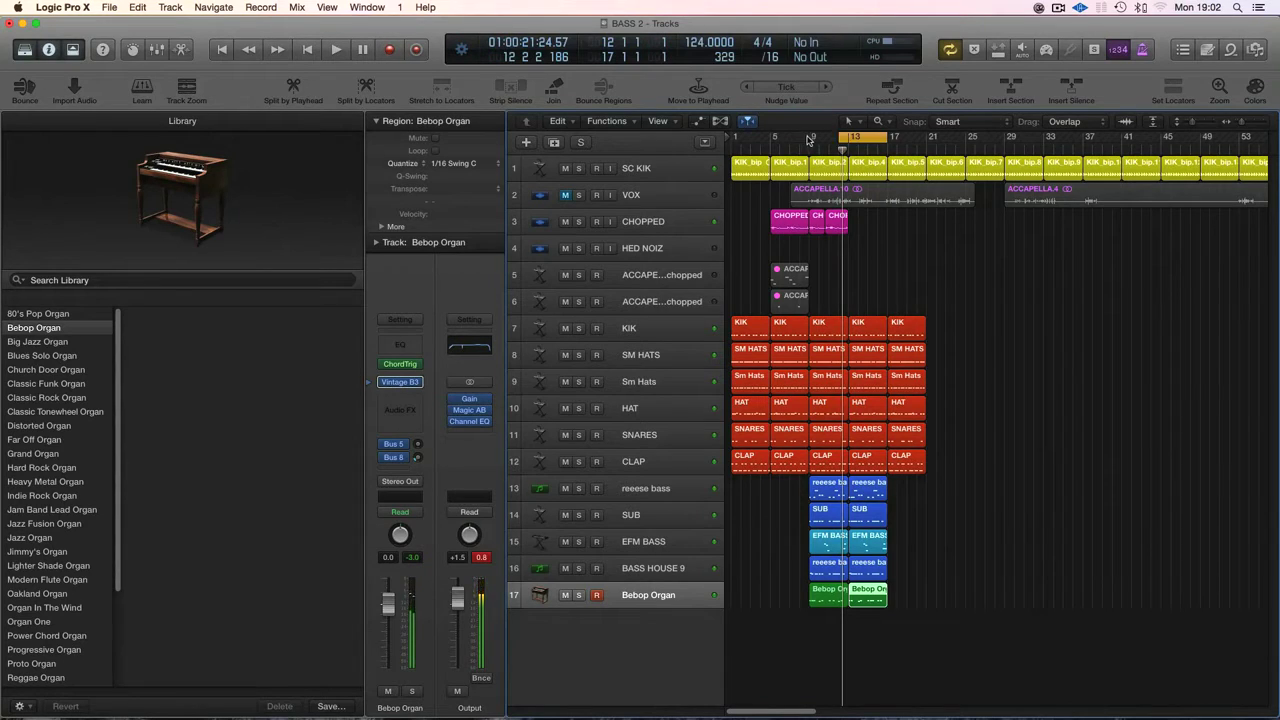
{"action": "left_click_drag", "start_coordinate": [867, 150], "coordinate": [890, 149]}
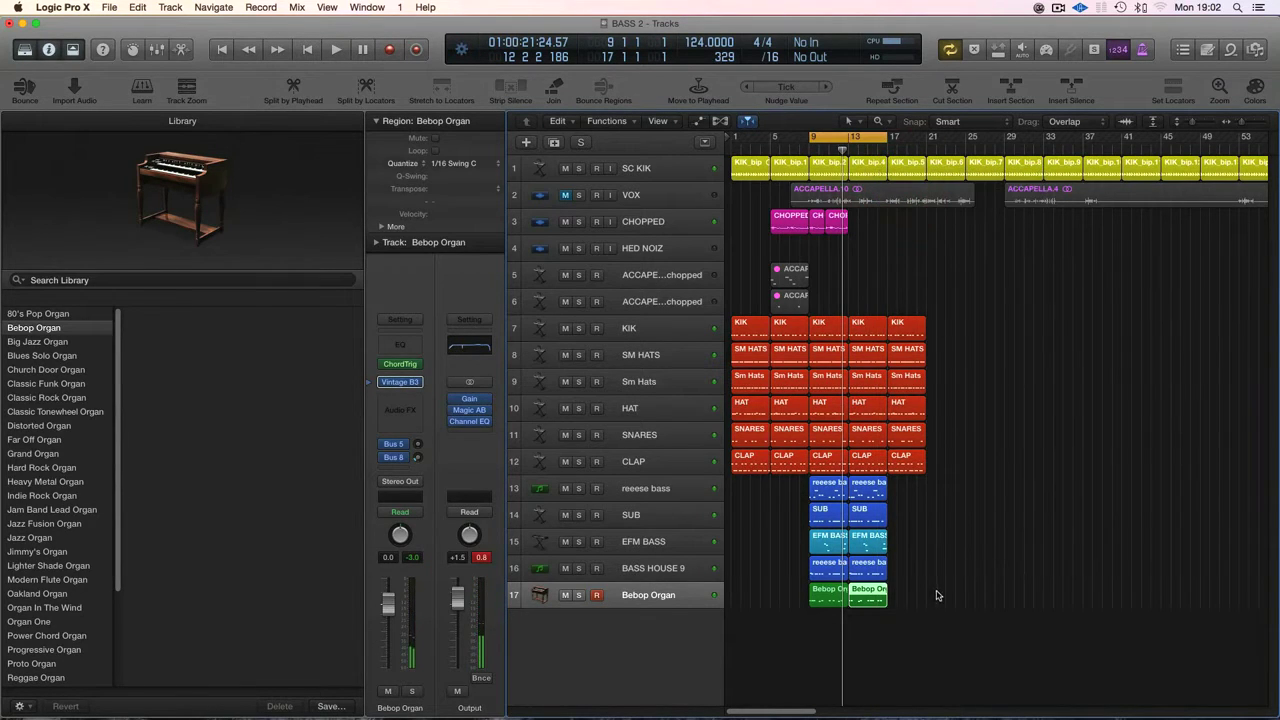
{"action": "left_click", "coordinate": [836, 593]}
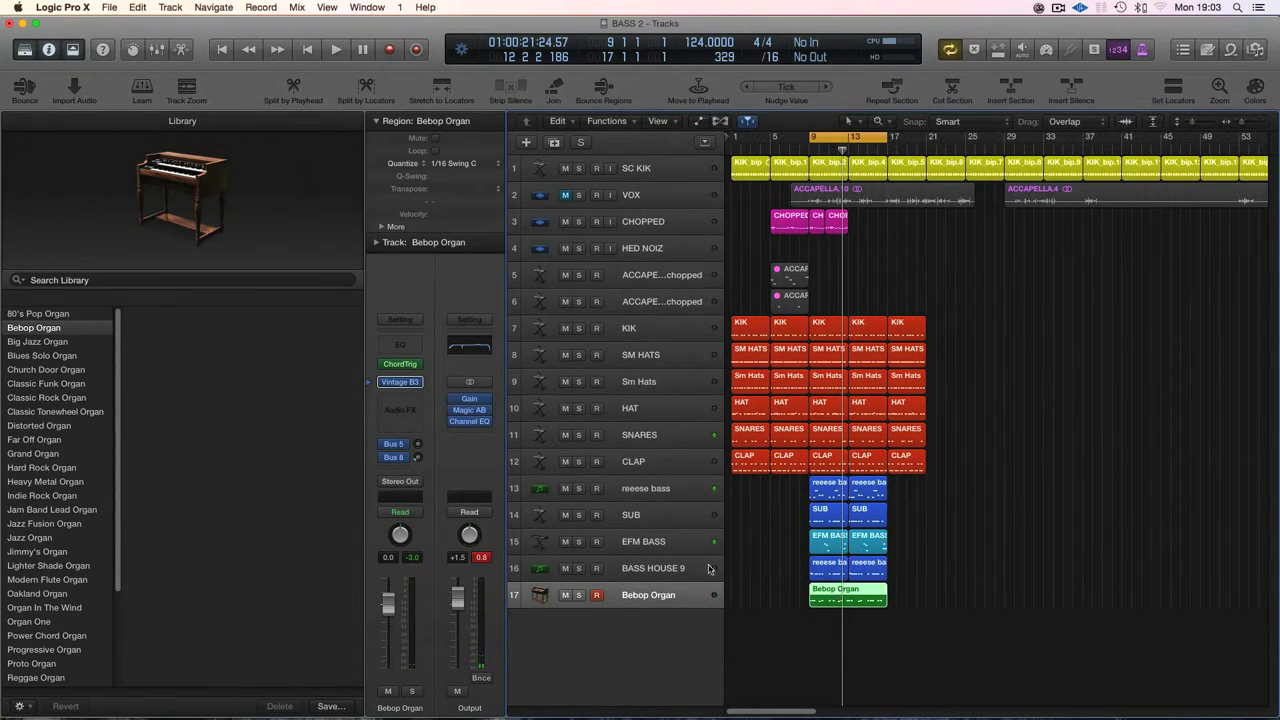
Solo the Bebop Organ, play from bar 9, and lengthen one note in the Piano Roll.
{"action": "left_click", "coordinate": [579, 594]}
{"action": "key", "text": "space"}
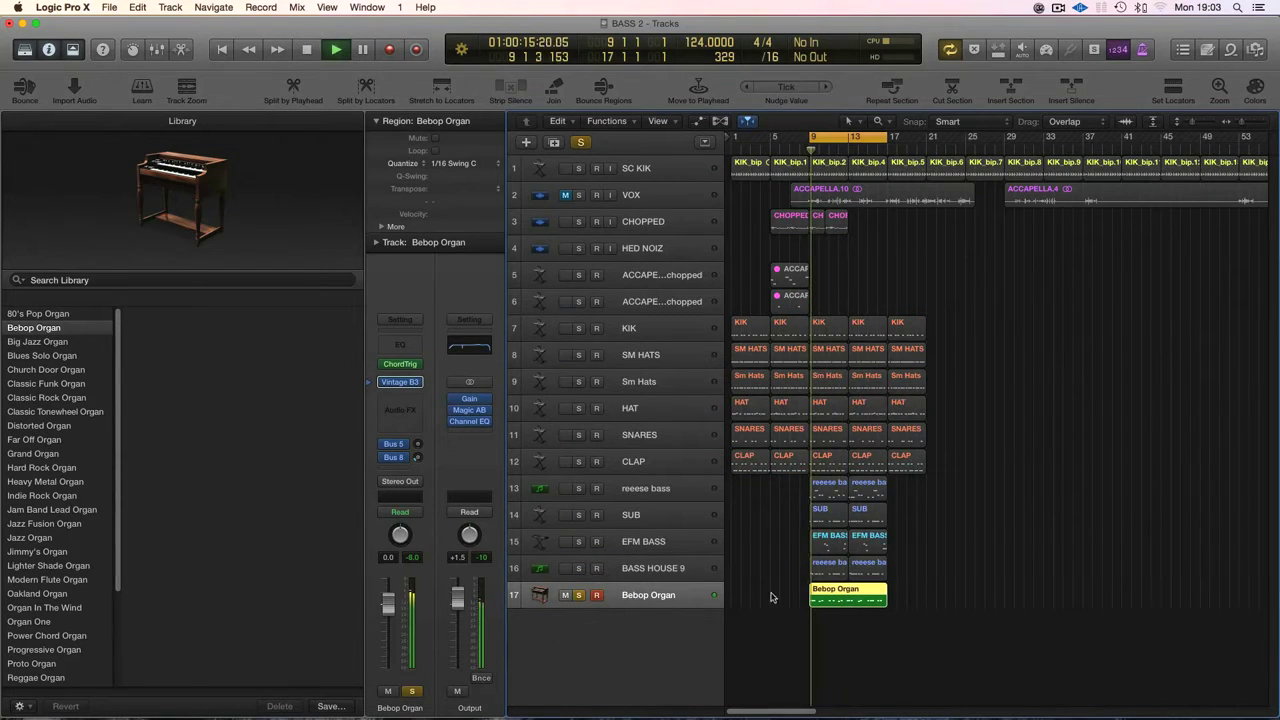
{"action": "left_click", "coordinate": [822, 594]}
{"action": "double_click", "coordinate": [822, 594]}
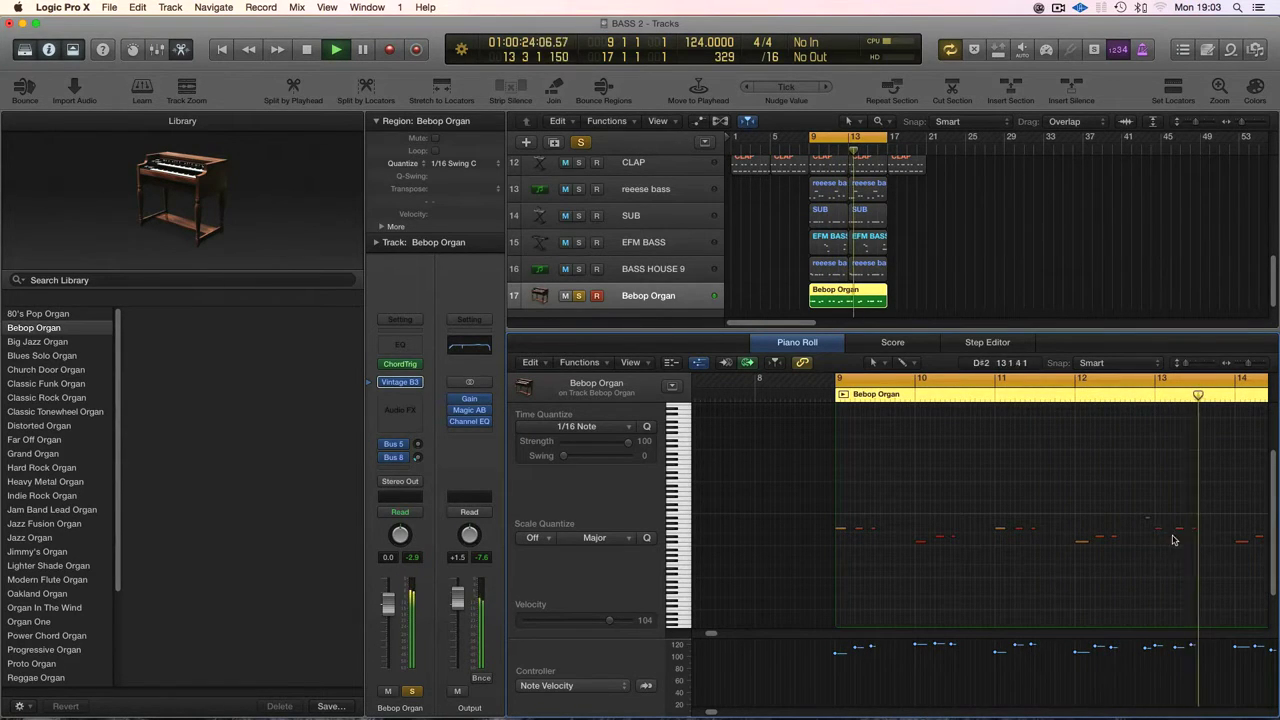
{"action": "left_click_drag", "start_coordinate": [1163, 531], "coordinate": [1165, 528]}
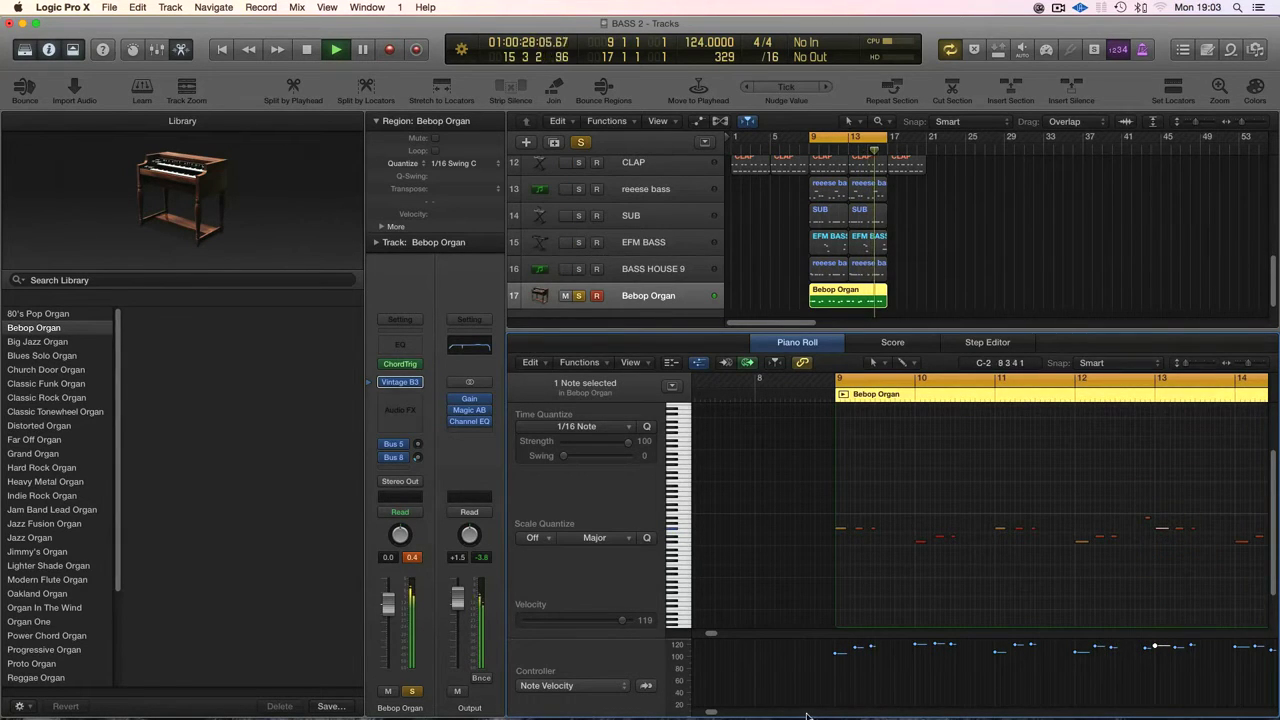
{"action": "left_click_drag", "start_coordinate": [710, 714], "coordinate": [715, 714]}
{"action": "key", "text": "space"}
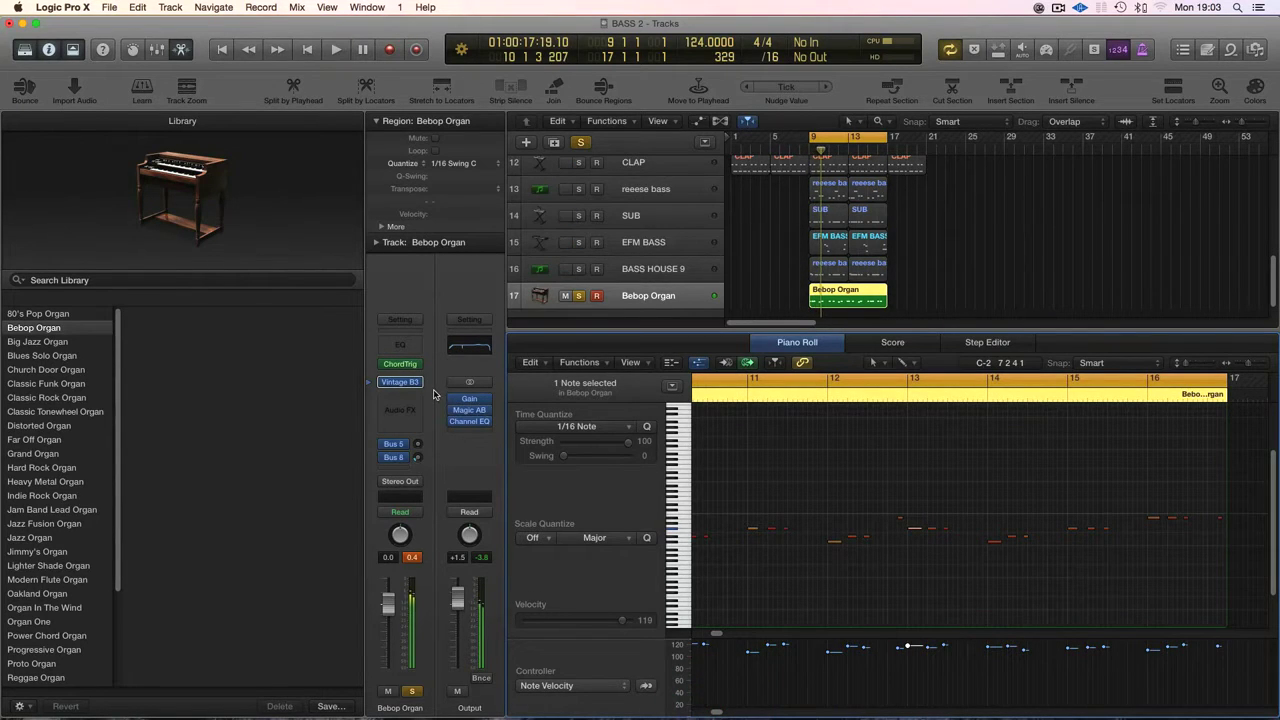
{"action": "left_click", "coordinate": [400, 345]}
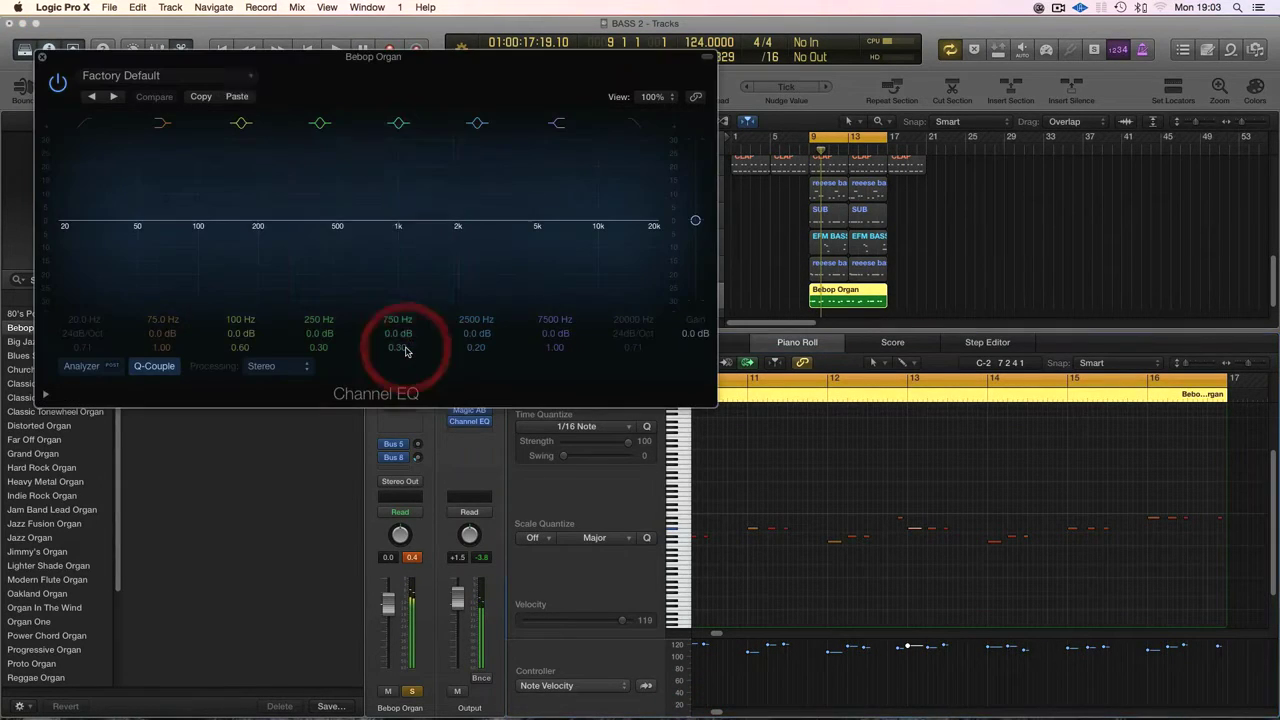
Enable the Channel EQ low cut at about 91 Hz and listen to it.
{"action": "left_click", "coordinate": [86, 118]}
{"action": "left_click_drag", "start_coordinate": [80, 238], "coordinate": [214, 248]}
{"action": "key", "text": "space"}
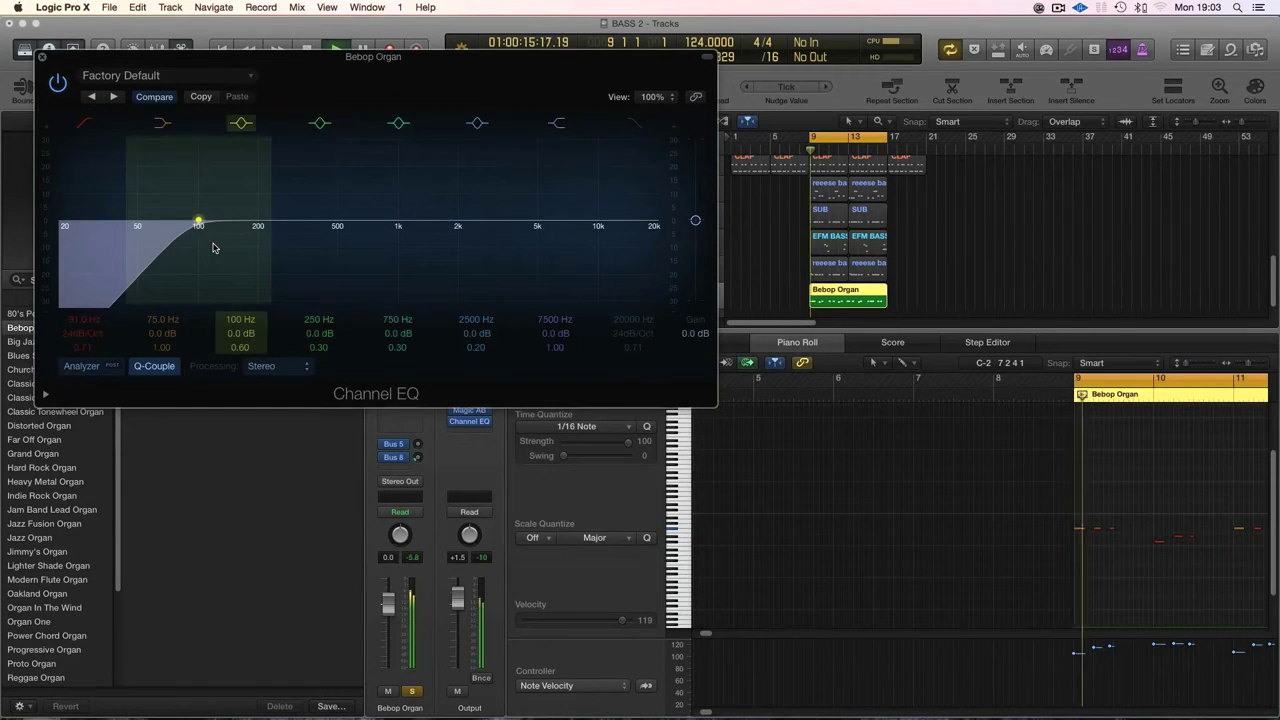
{"action": "left_click", "coordinate": [41, 59]}
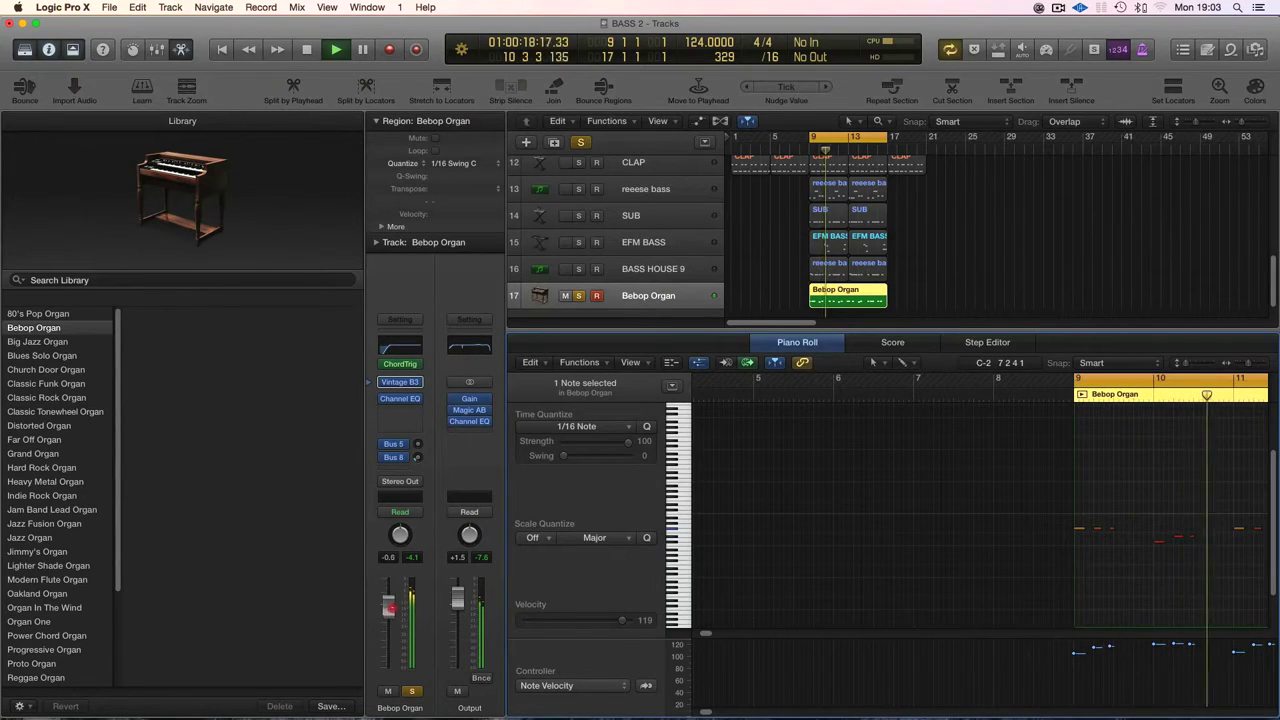
Unsolo the Bebop Organ and set its volume to -2.7 dB.
{"action": "left_click_drag", "start_coordinate": [390, 606], "coordinate": [390, 601]}
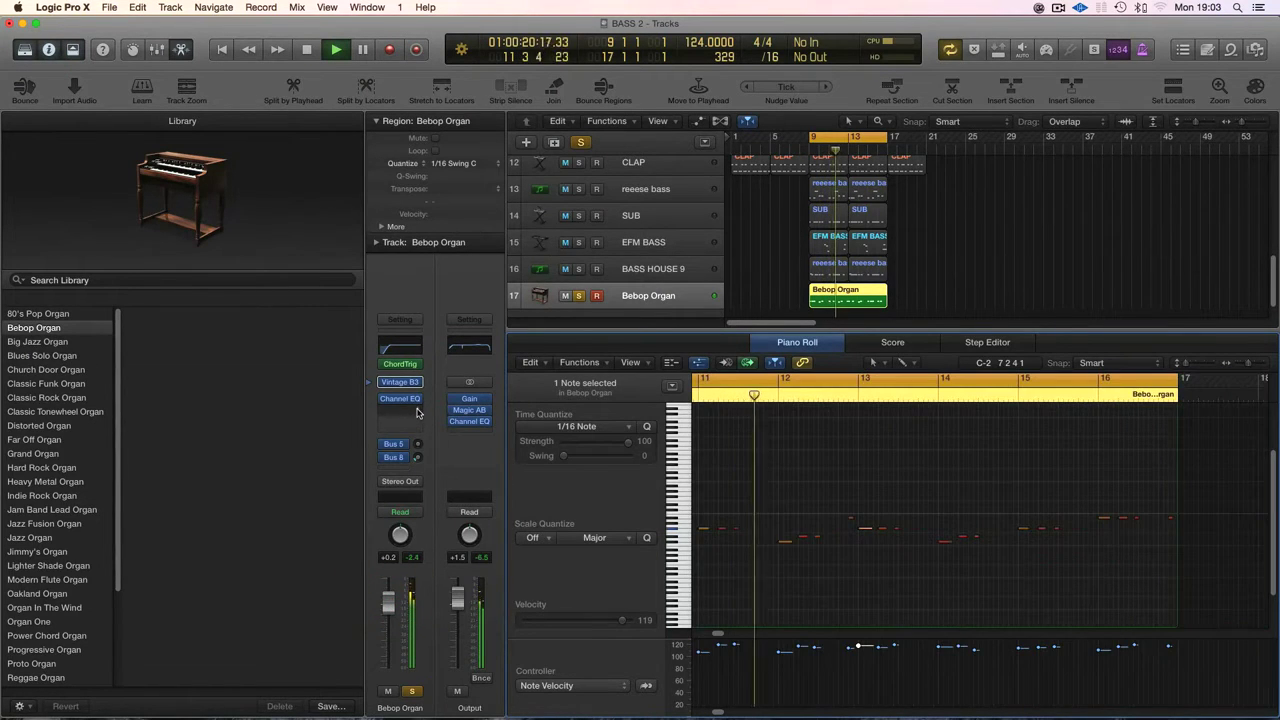
{"action": "left_click", "coordinate": [578, 295]}
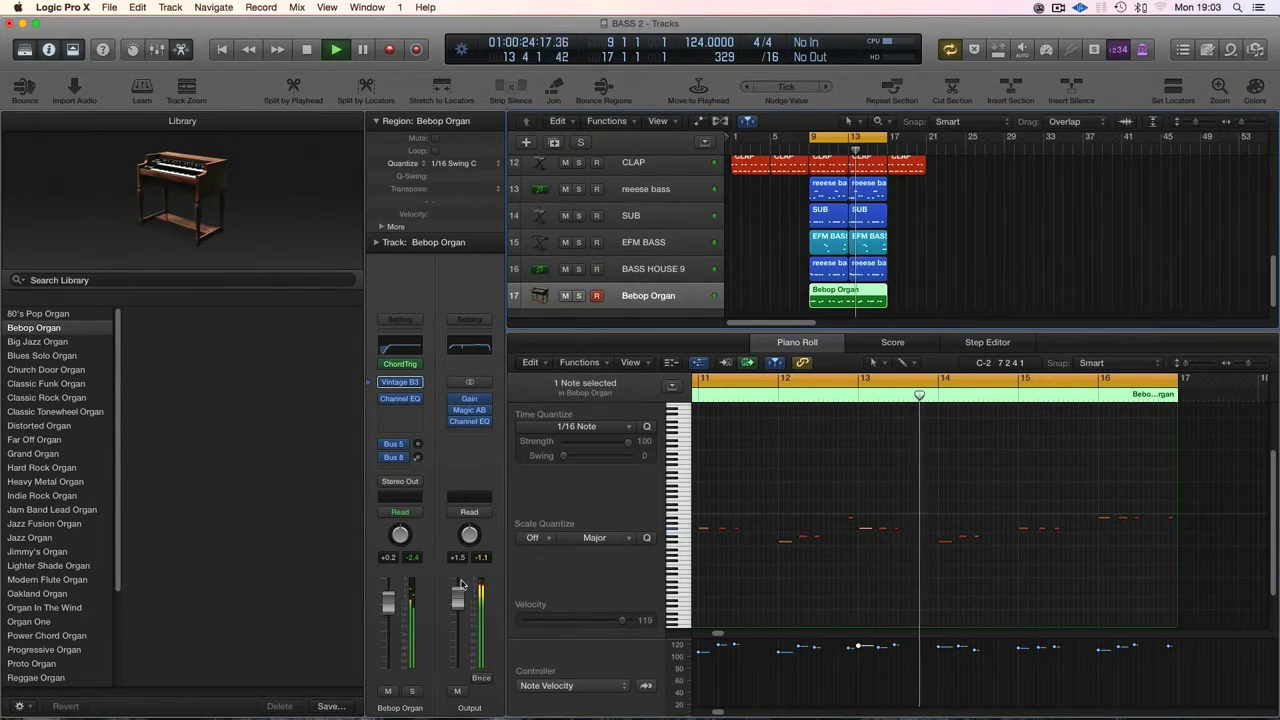
{"action": "left_click_drag", "start_coordinate": [390, 601], "coordinate": [390, 616]}
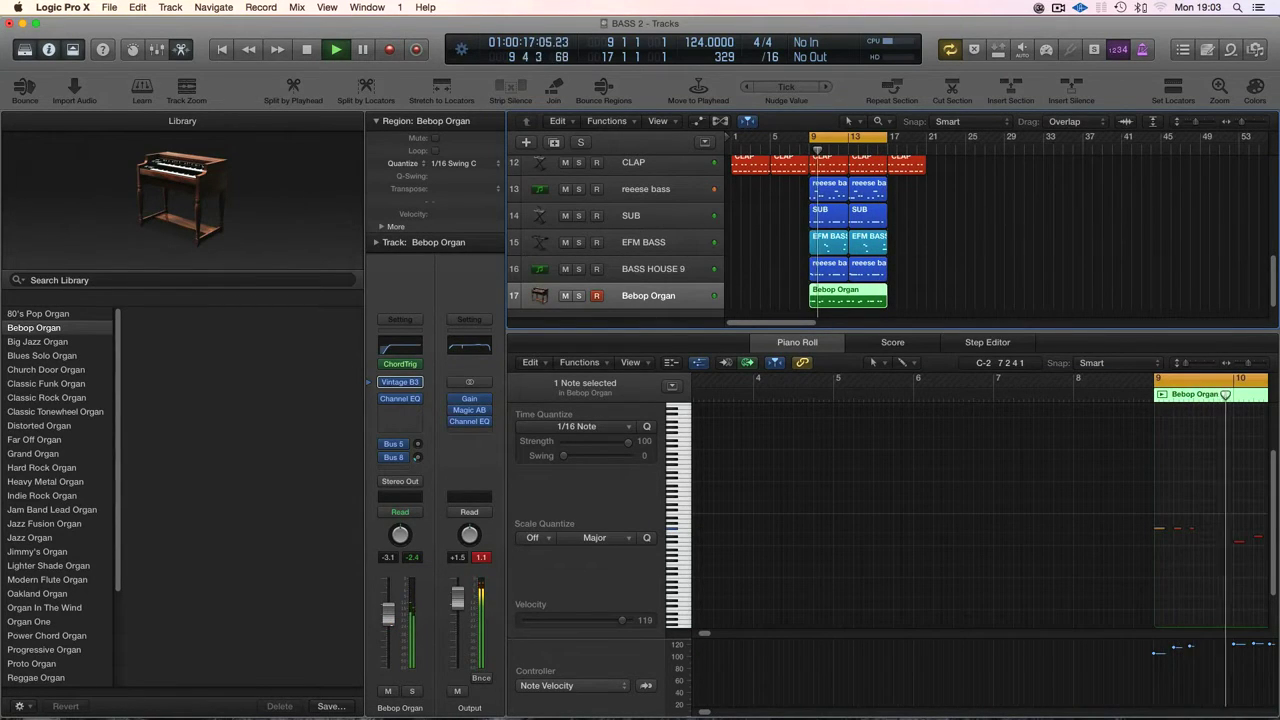
{"action": "left_click_drag", "start_coordinate": [388, 616], "coordinate": [388, 613]}
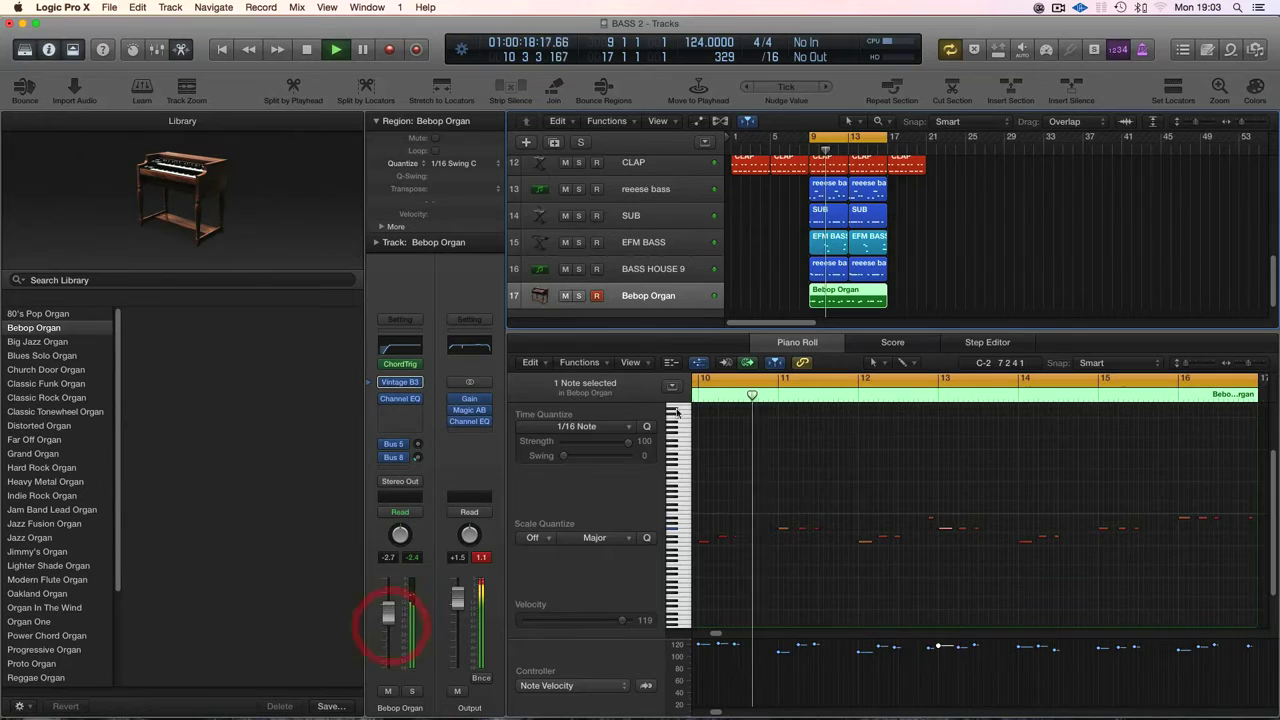
Close the Piano Roll to show all tracks and select the three CHOPPED regions.
{"action": "left_click", "coordinate": [786, 342]}
{"action": "left_click", "coordinate": [764, 553]}
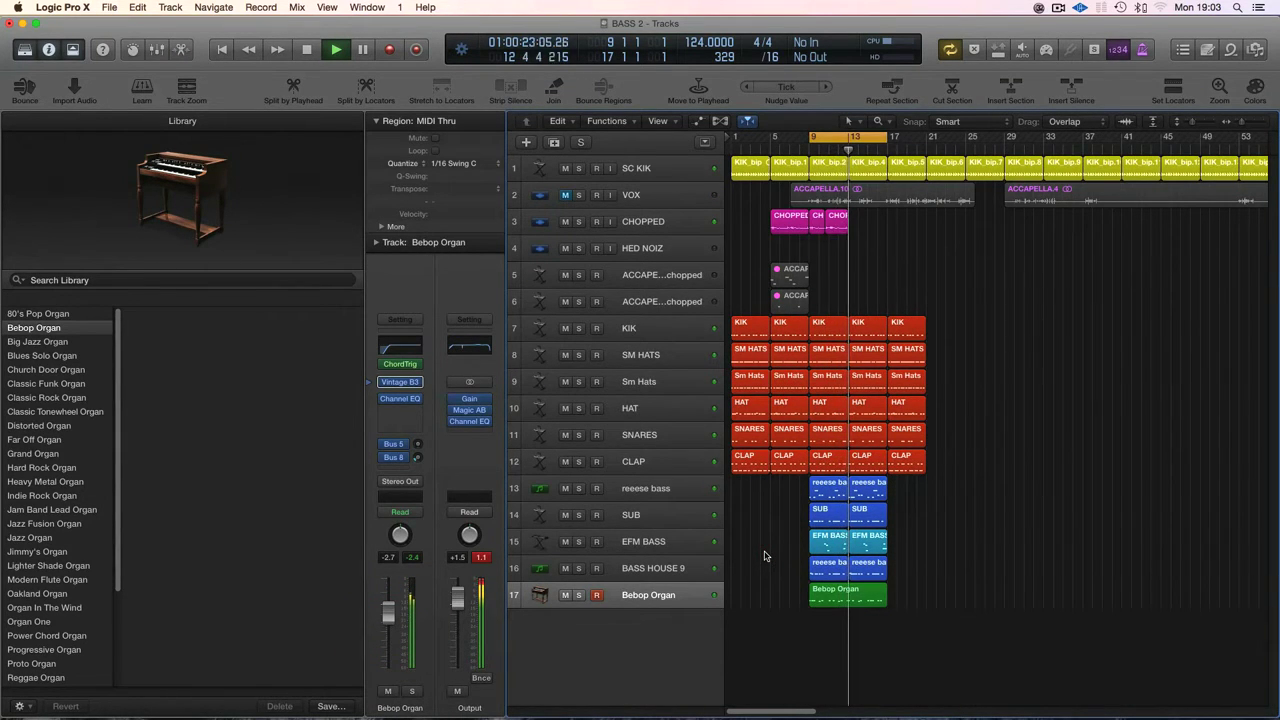
{"action": "left_click", "coordinate": [807, 222]}
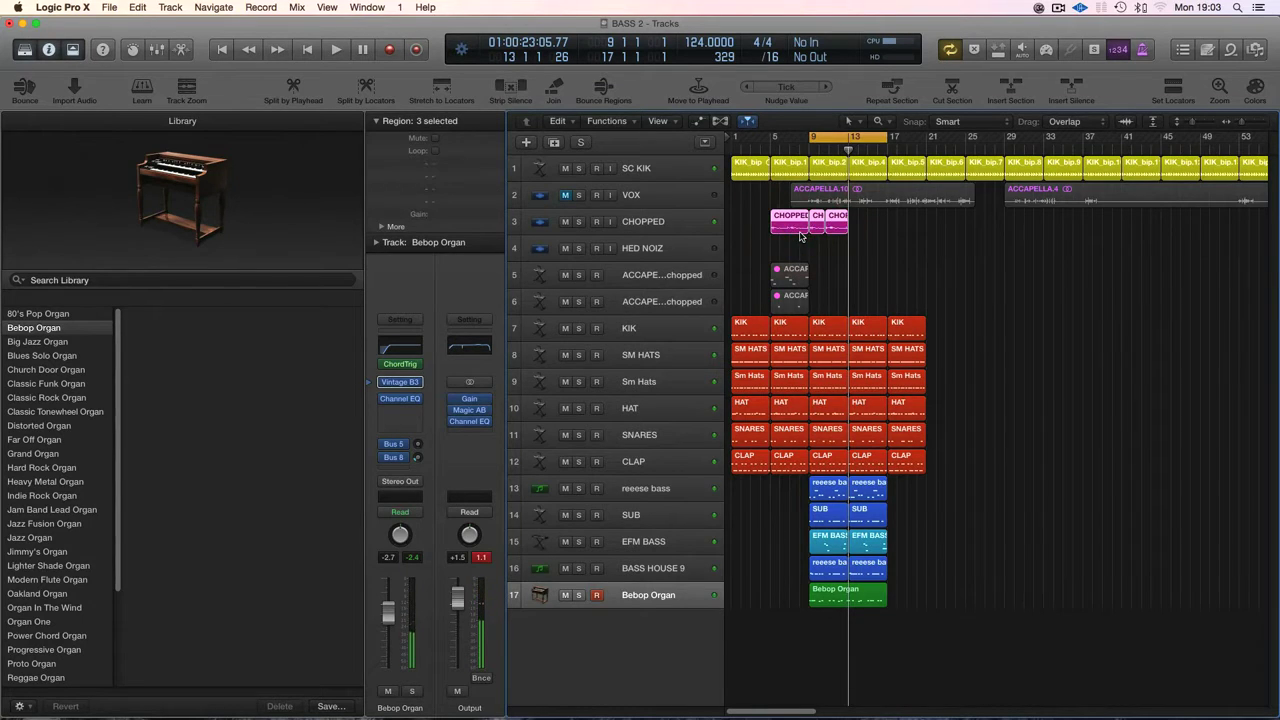
Insert Imaging > Stereo Spread on the Bebop Organ and start playback.
{"action": "left_click", "coordinate": [646, 597]}
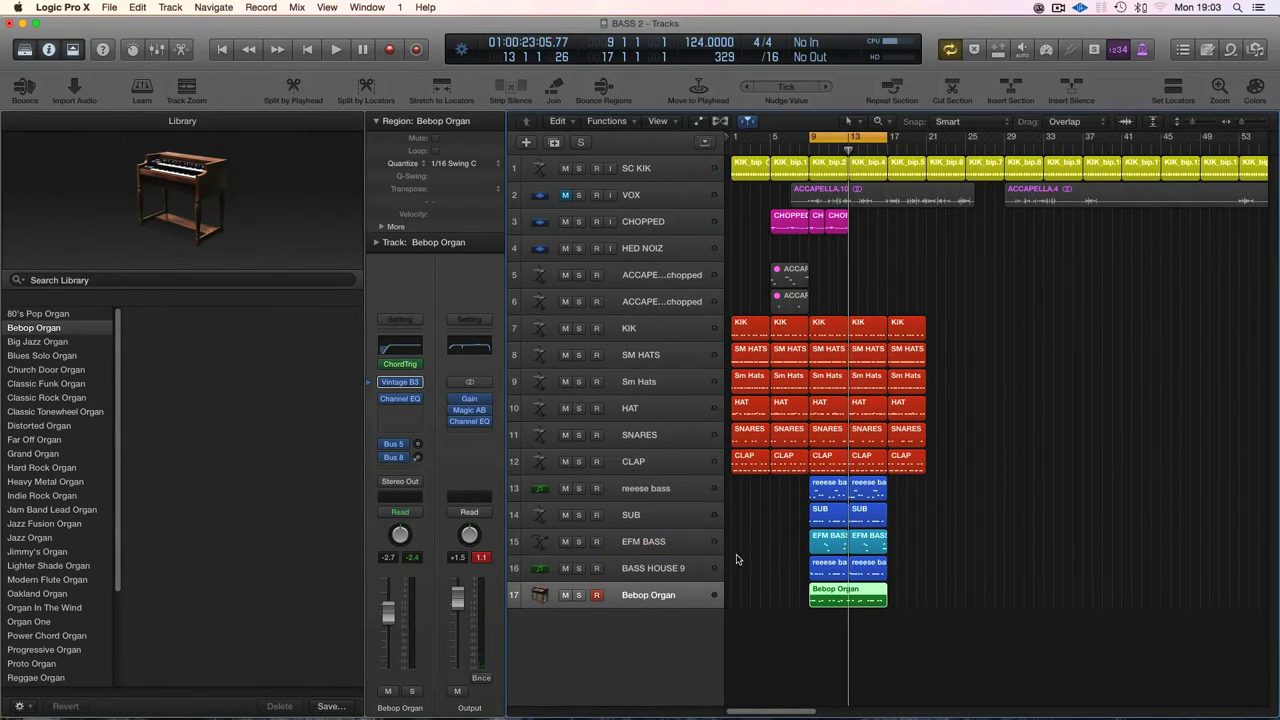
{"action": "left_click", "coordinate": [415, 413]}
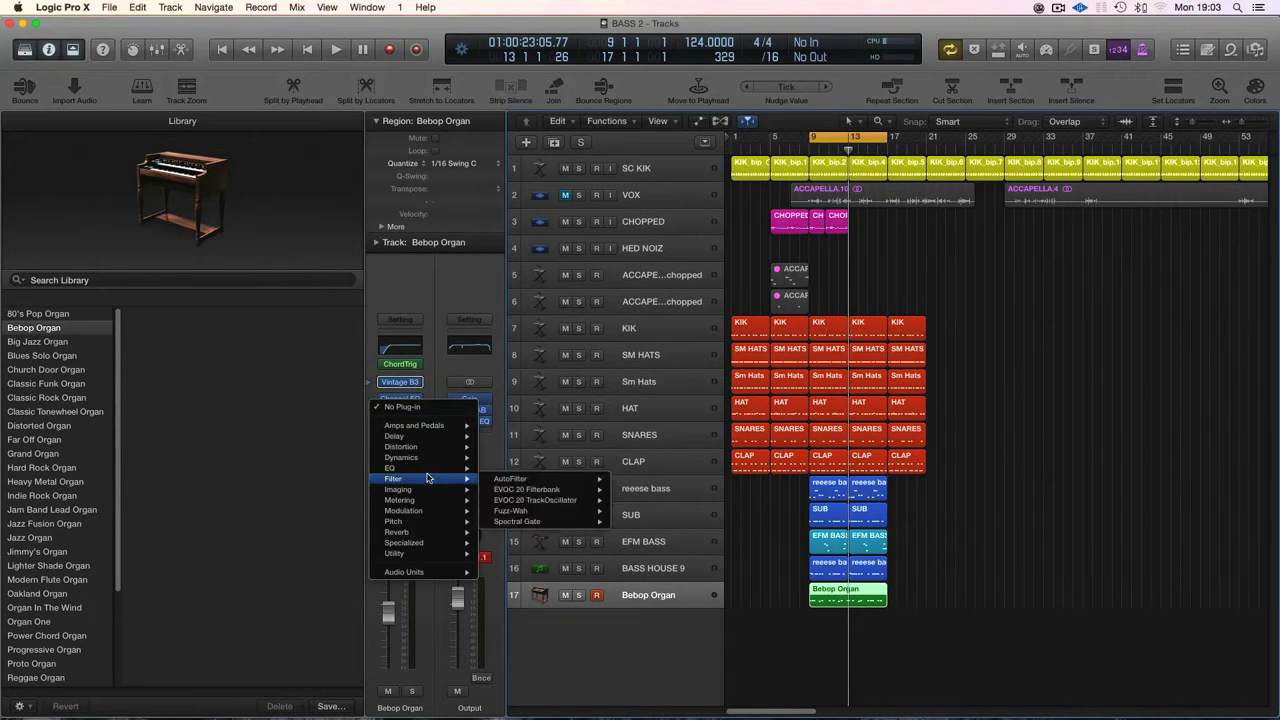
{"action": "mouse_move", "coordinate": [440, 490]}
{"action": "left_click", "coordinate": [512, 511]}
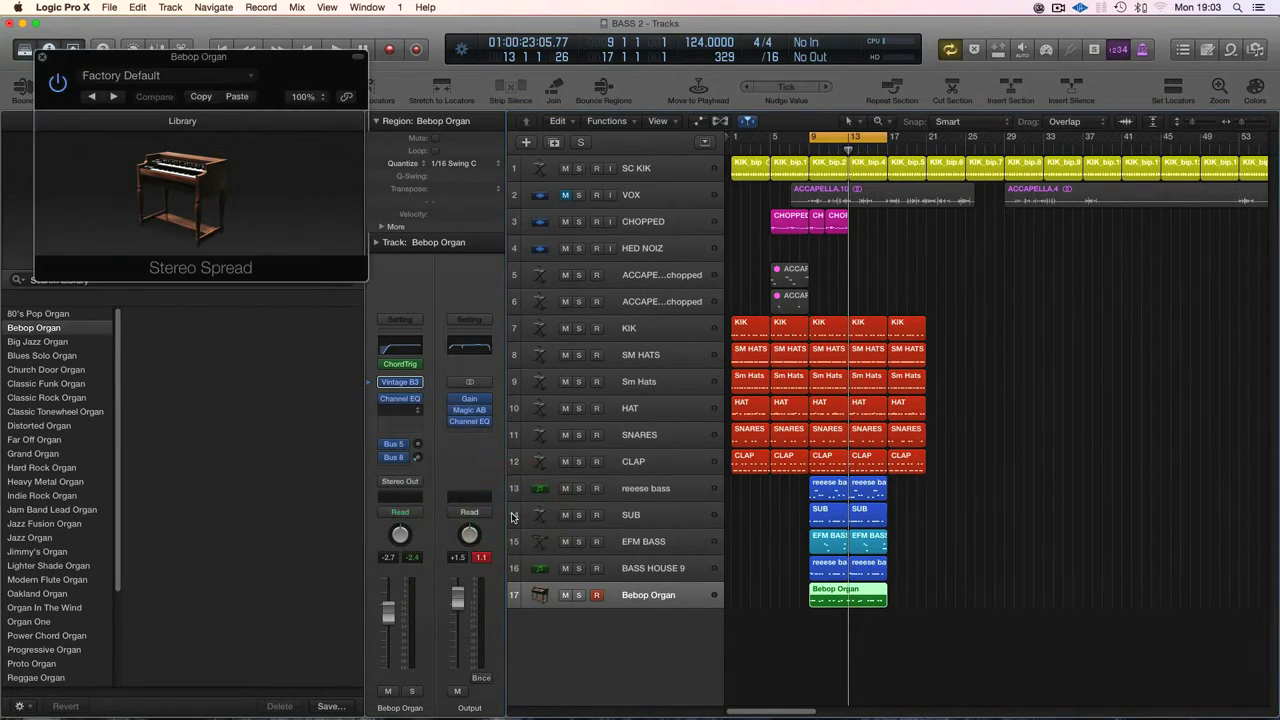
{"action": "key", "text": "space"}
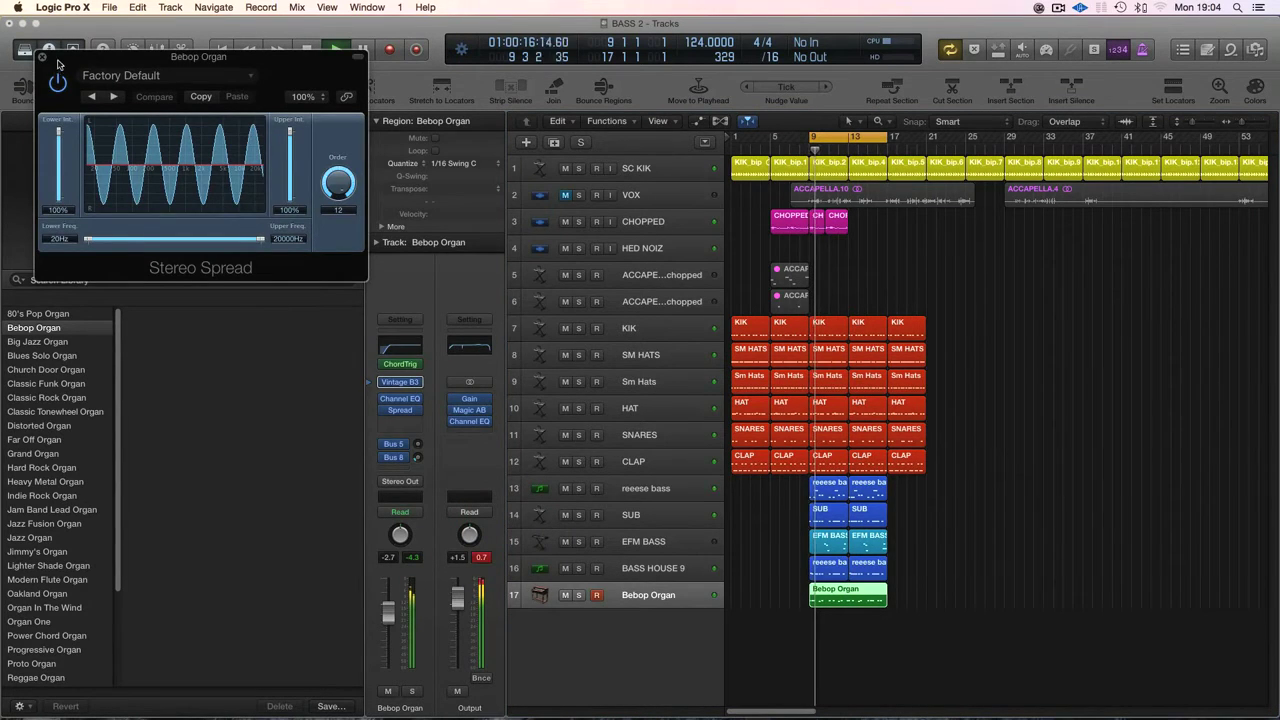
{"action": "left_click_drag", "start_coordinate": [57, 58], "coordinate": [303, 218]}
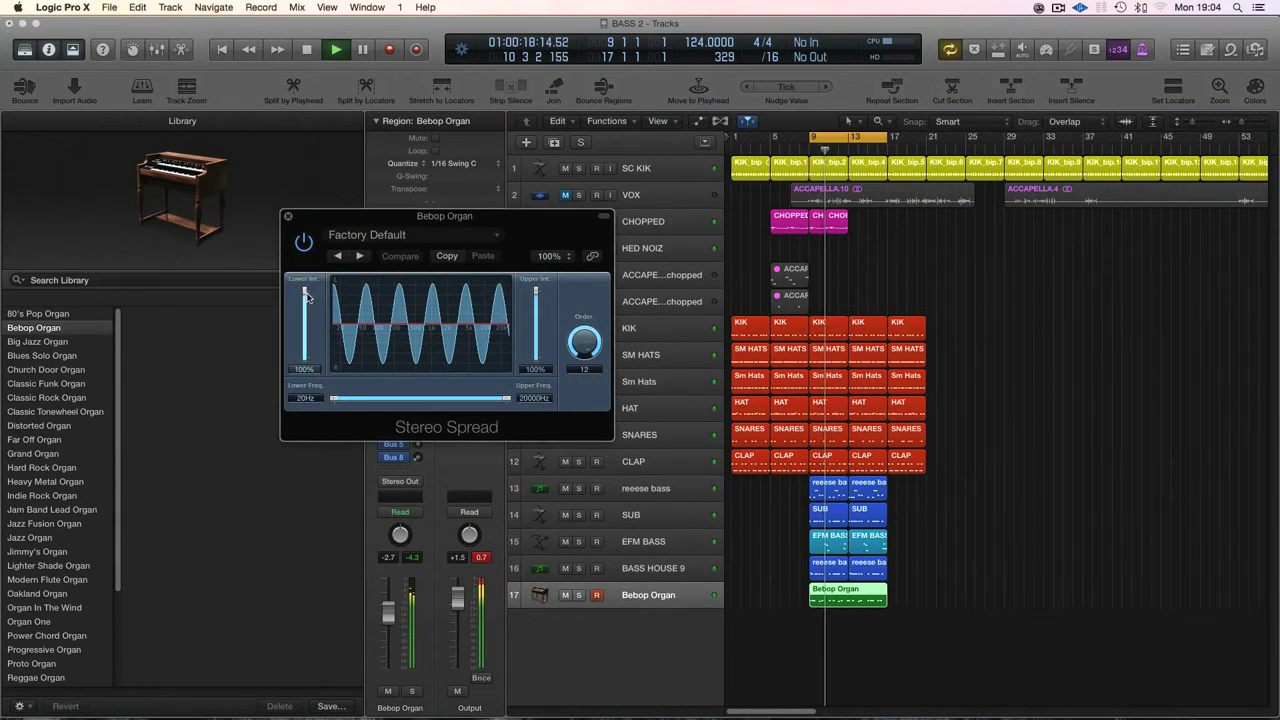
Set Stereo Spread to 52% lower and 38% upper intensity, and mute CHOPPED.
{"action": "left_click_drag", "start_coordinate": [305, 291], "coordinate": [306, 311]}
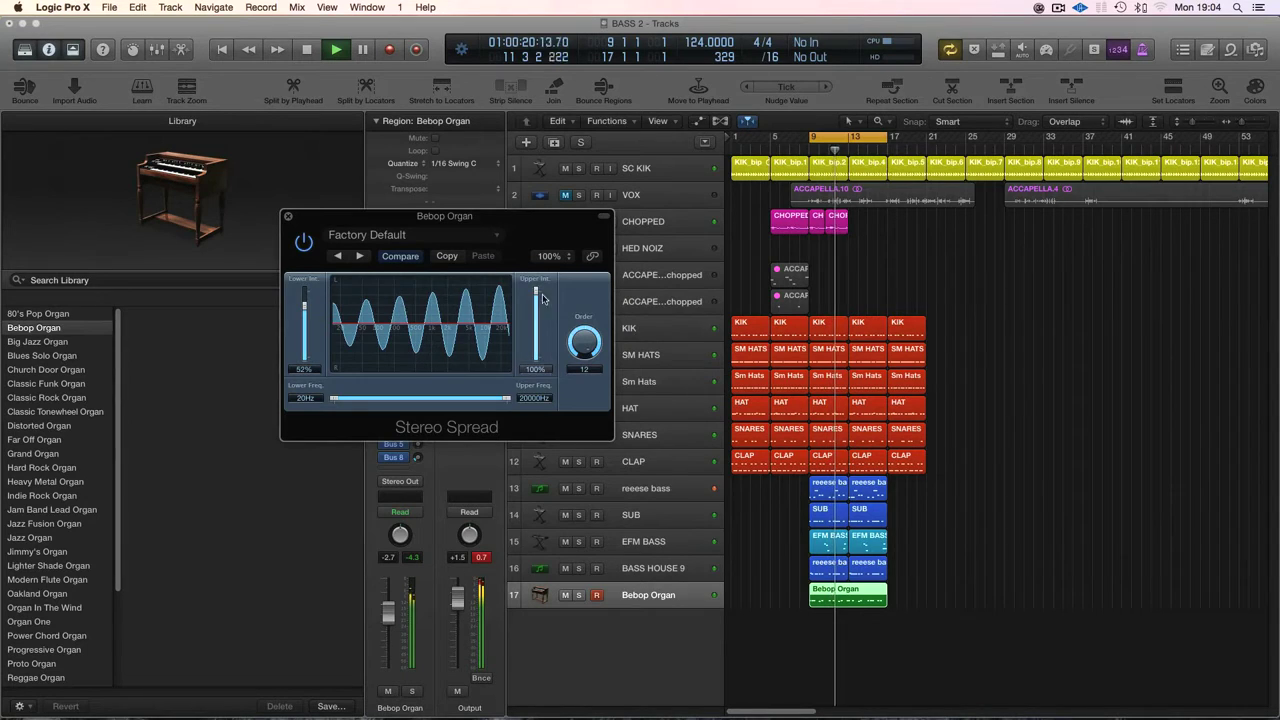
{"action": "left_click_drag", "start_coordinate": [536, 291], "coordinate": [537, 313]}
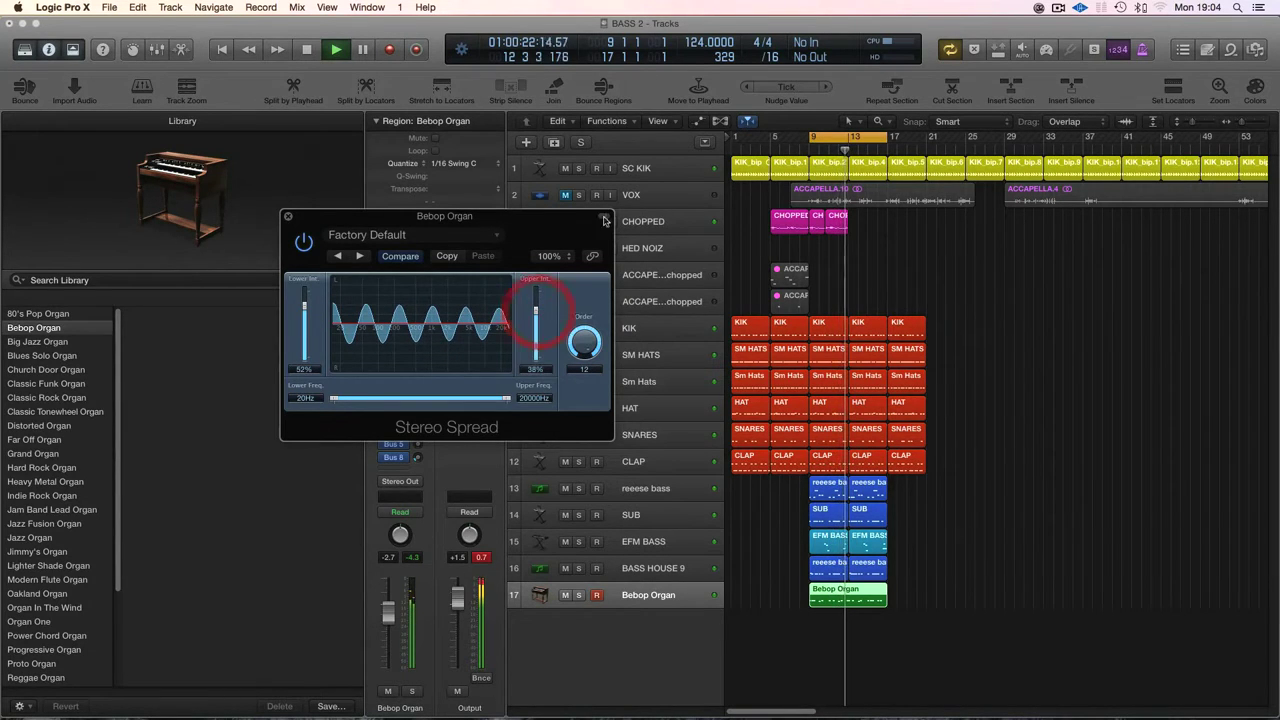
{"action": "left_click_drag", "start_coordinate": [504, 217], "coordinate": [517, 300]}
{"action": "left_click", "coordinate": [565, 221]}
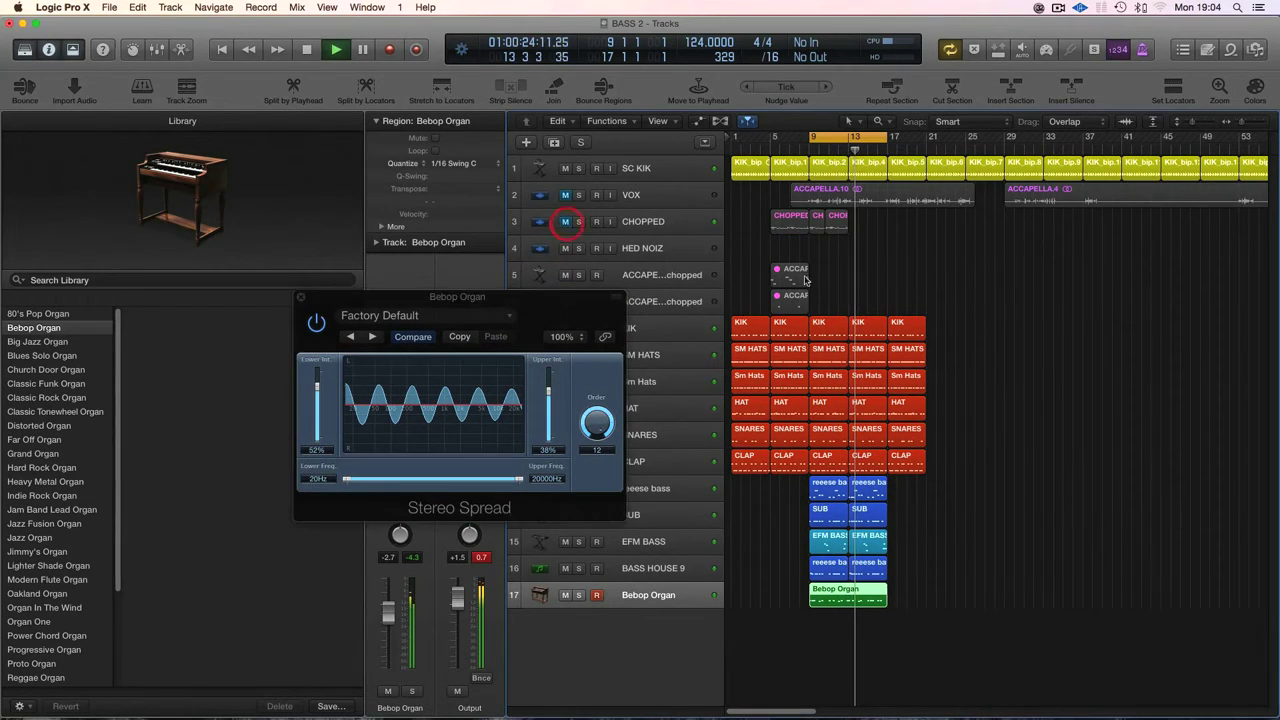
{"action": "left_click", "coordinate": [916, 296]}
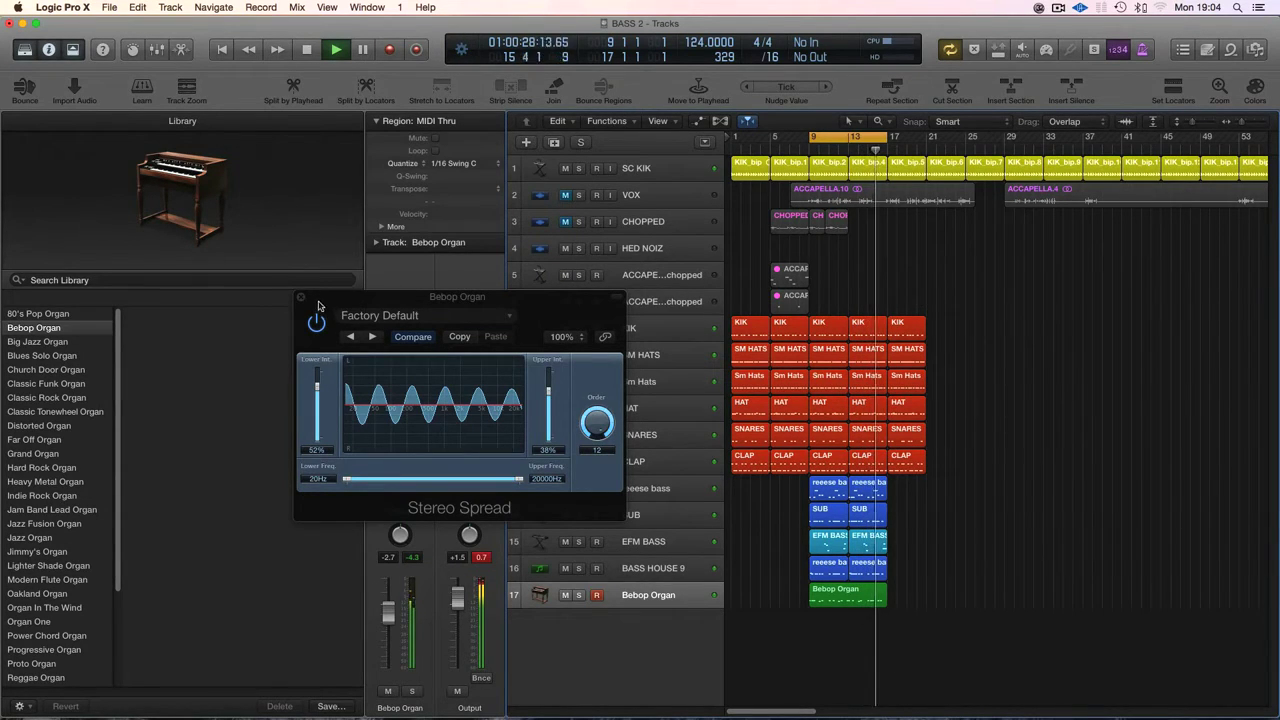
{"action": "left_click_drag", "start_coordinate": [321, 303], "coordinate": [163, 277]}
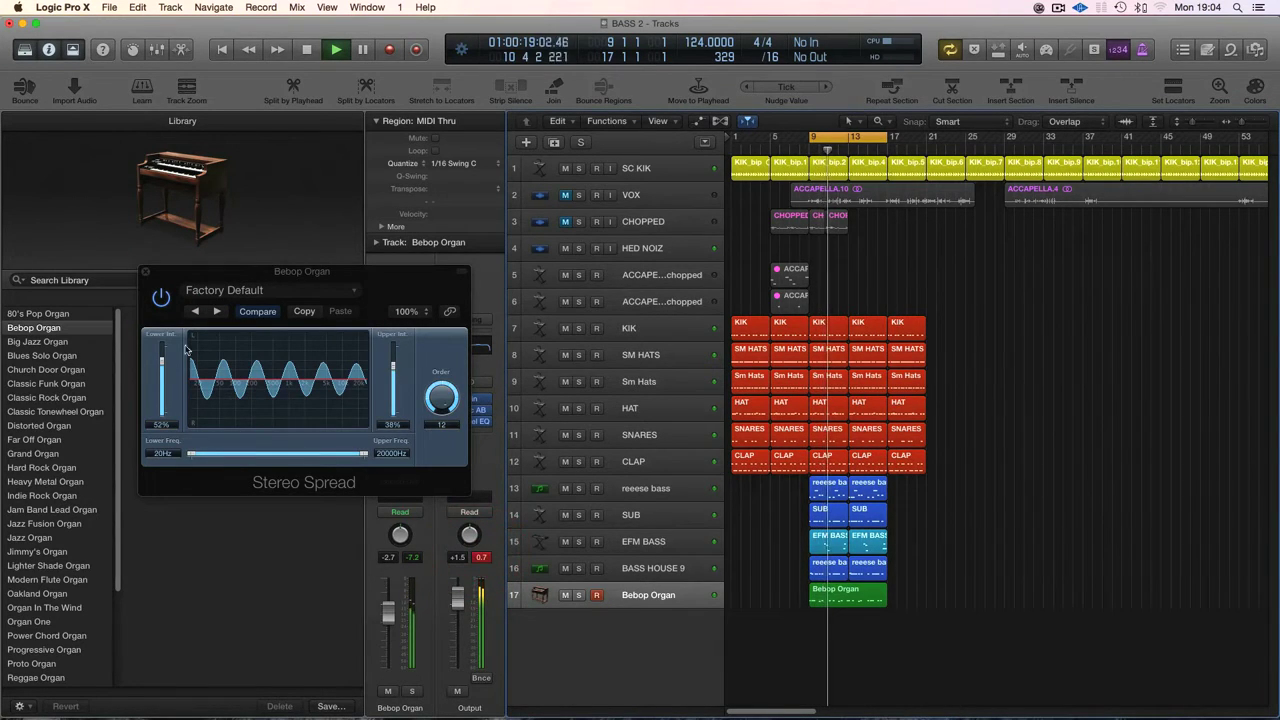
{"action": "left_click", "coordinate": [144, 271]}
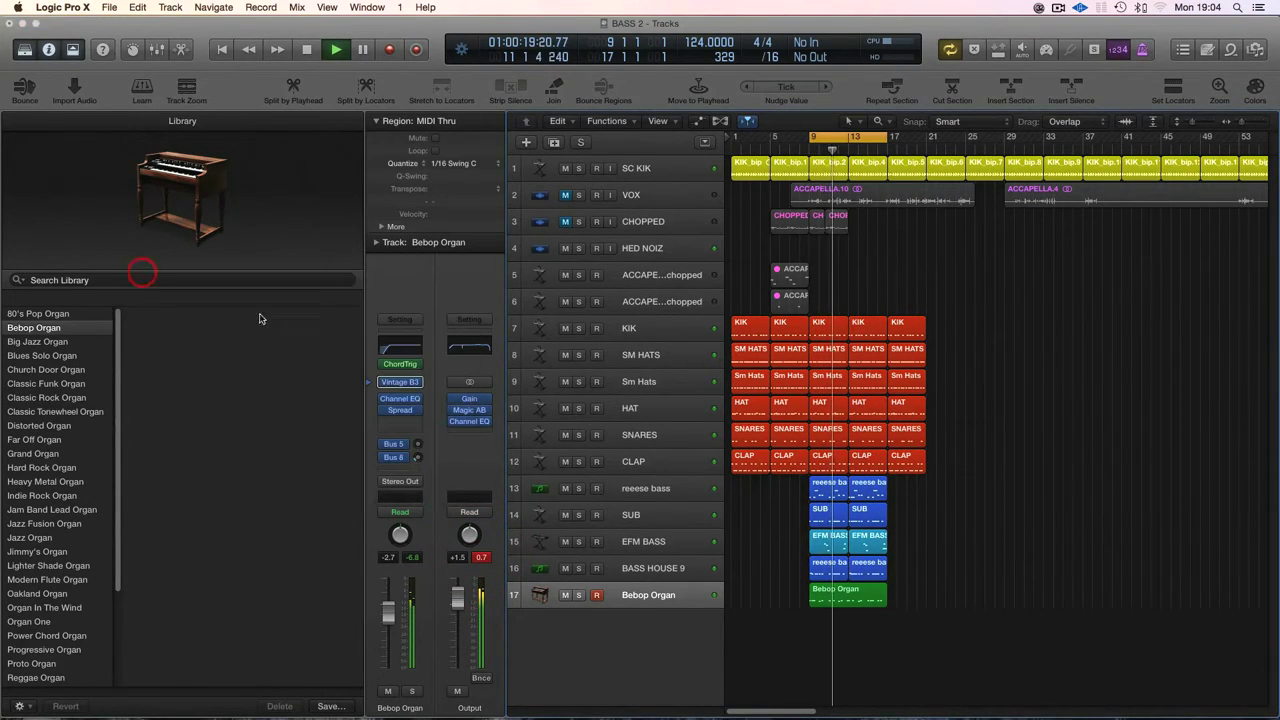
Raise the EQ low cut to about 215 Hz and dip band 2 by 1.5 dB at 174 Hz.
{"action": "left_click", "coordinate": [403, 348]}
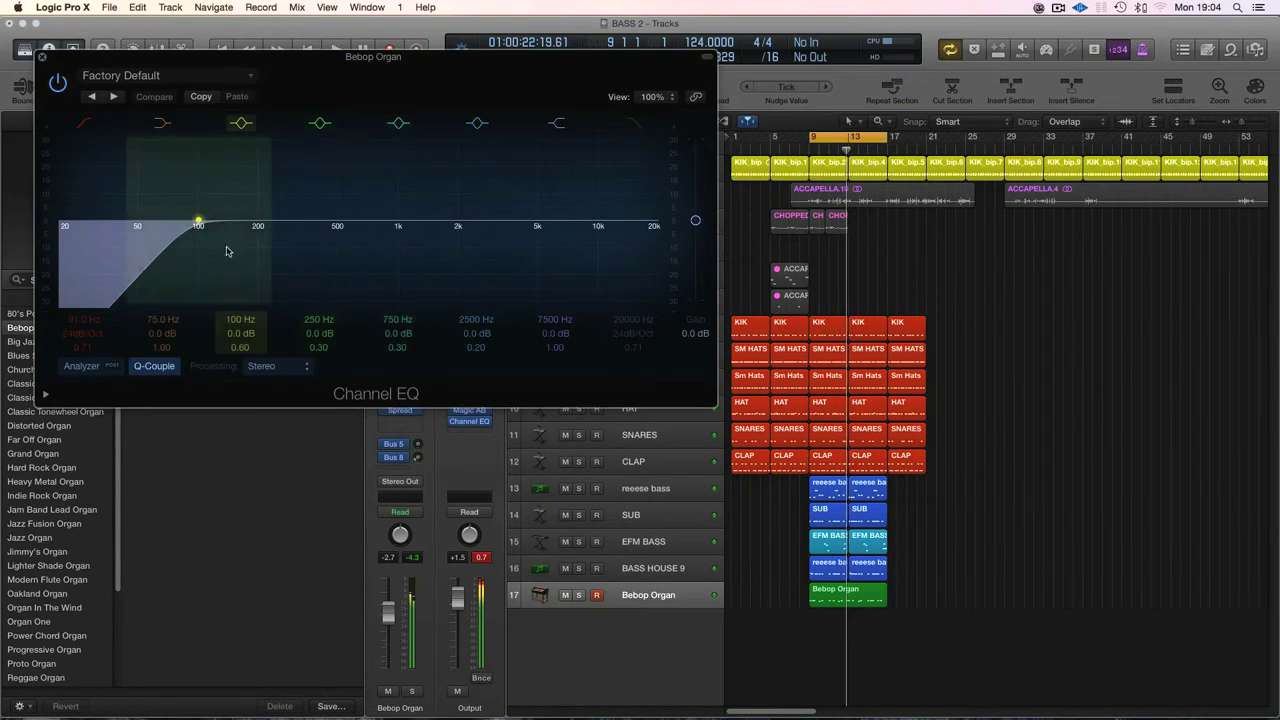
{"action": "left_click_drag", "start_coordinate": [210, 228], "coordinate": [277, 229]}
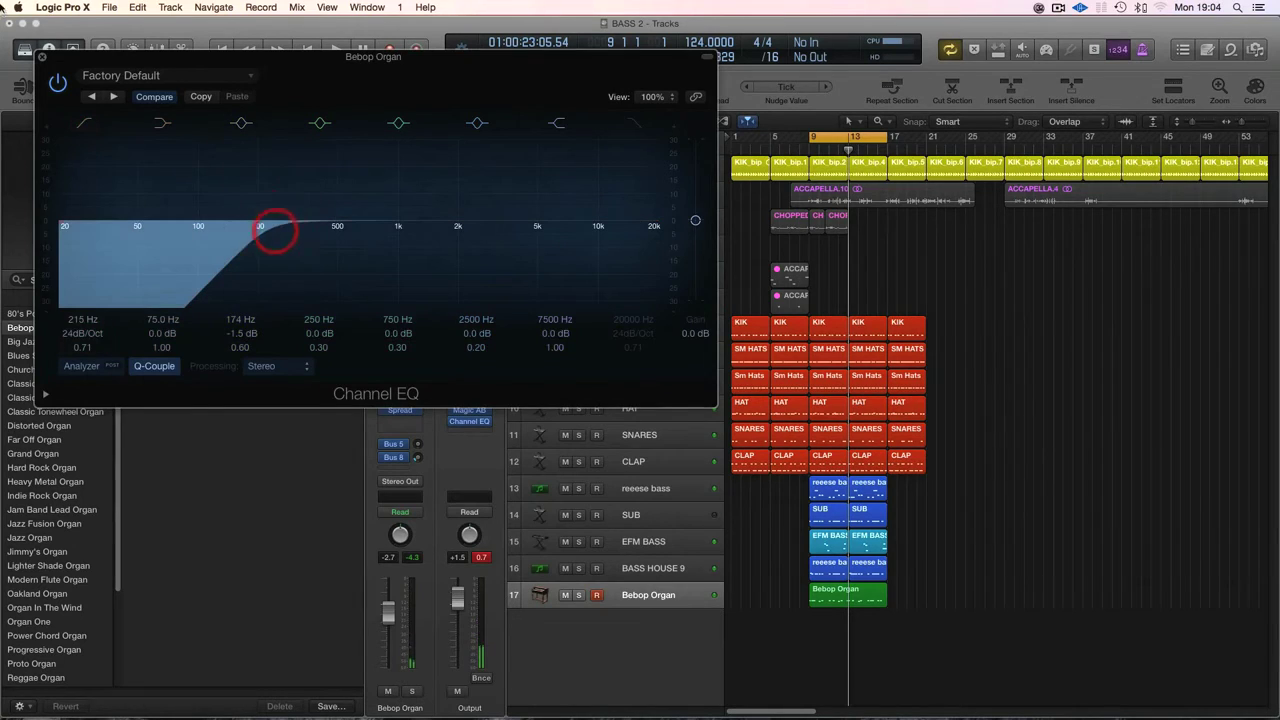
{"action": "left_click", "coordinate": [42, 56]}
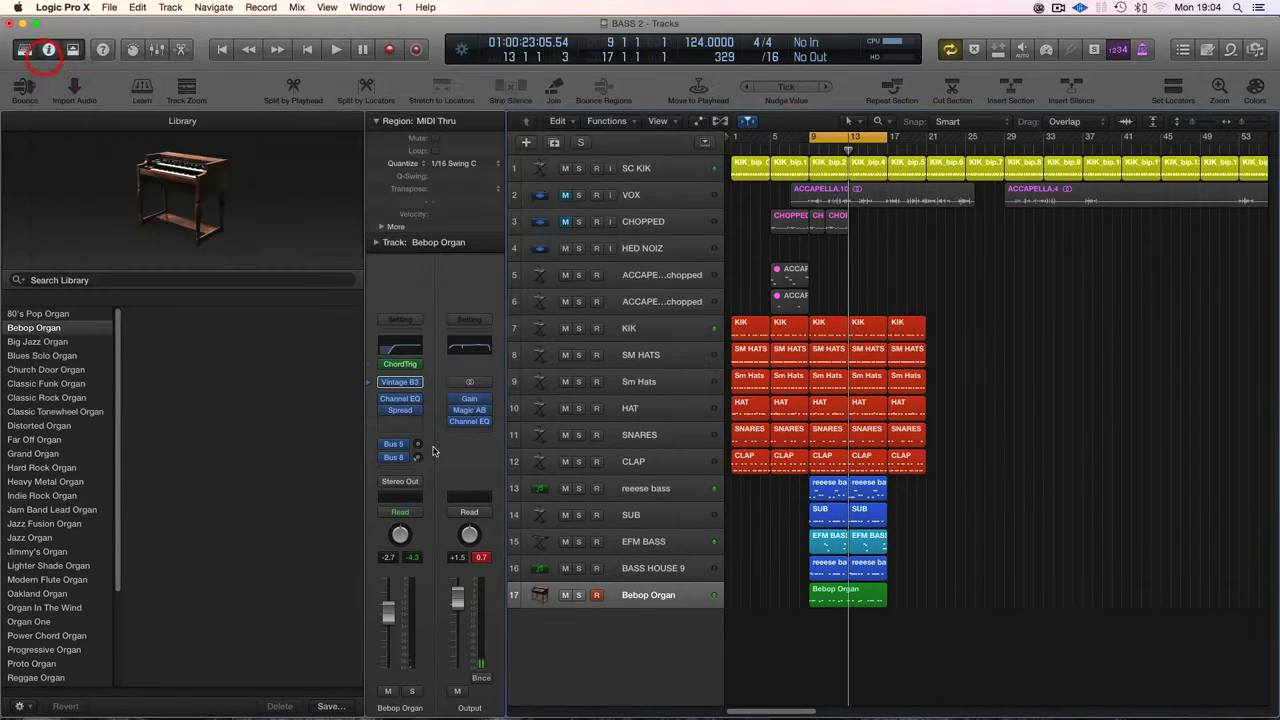
Solo the Bebop Organ, show the Bus 8 reverb return, and lower the volume to -4.0 dB.
{"action": "left_click", "coordinate": [579, 595]}
{"action": "key", "text": "space"}
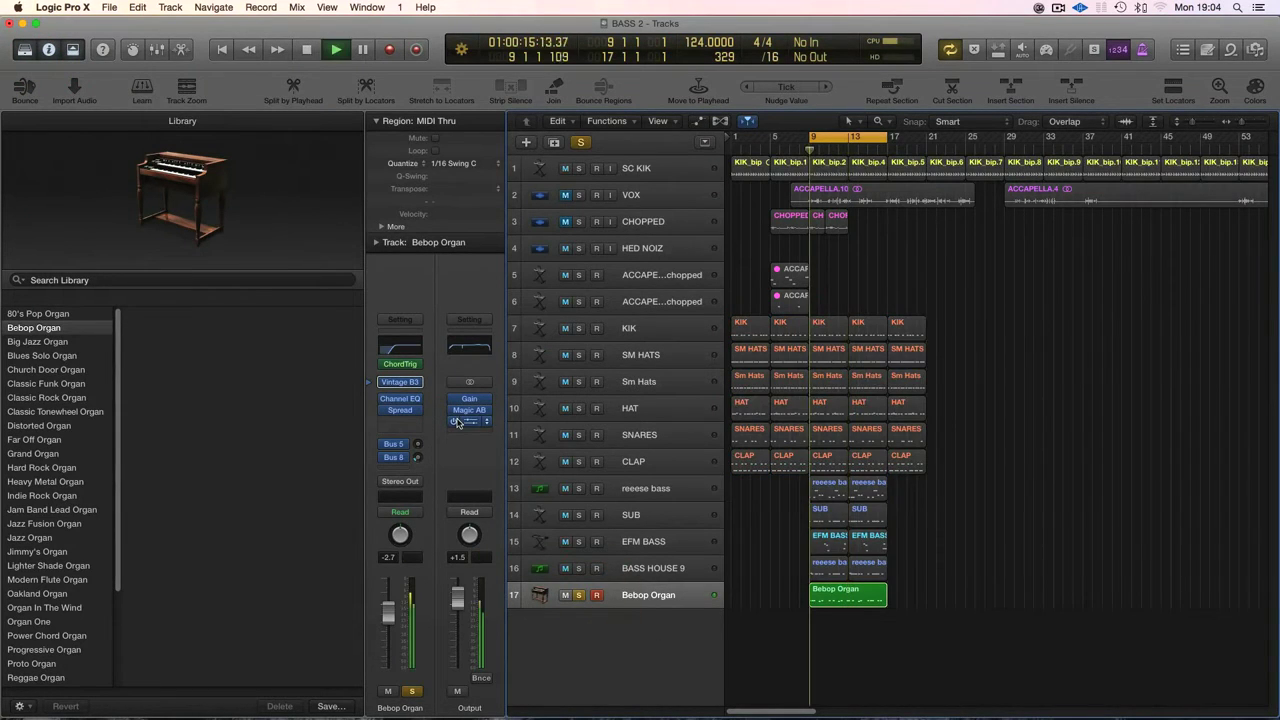
{"action": "left_click", "coordinate": [416, 458]}
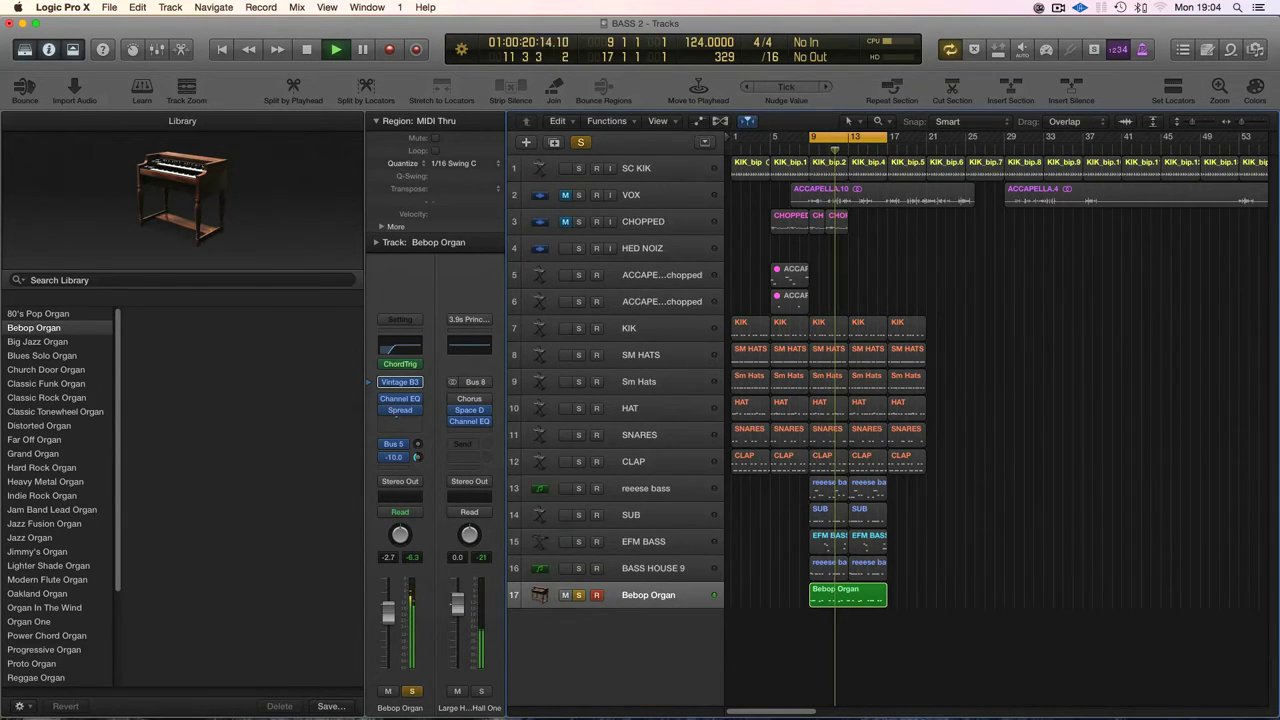
{"action": "left_click_drag", "start_coordinate": [389, 613], "coordinate": [391, 621]}
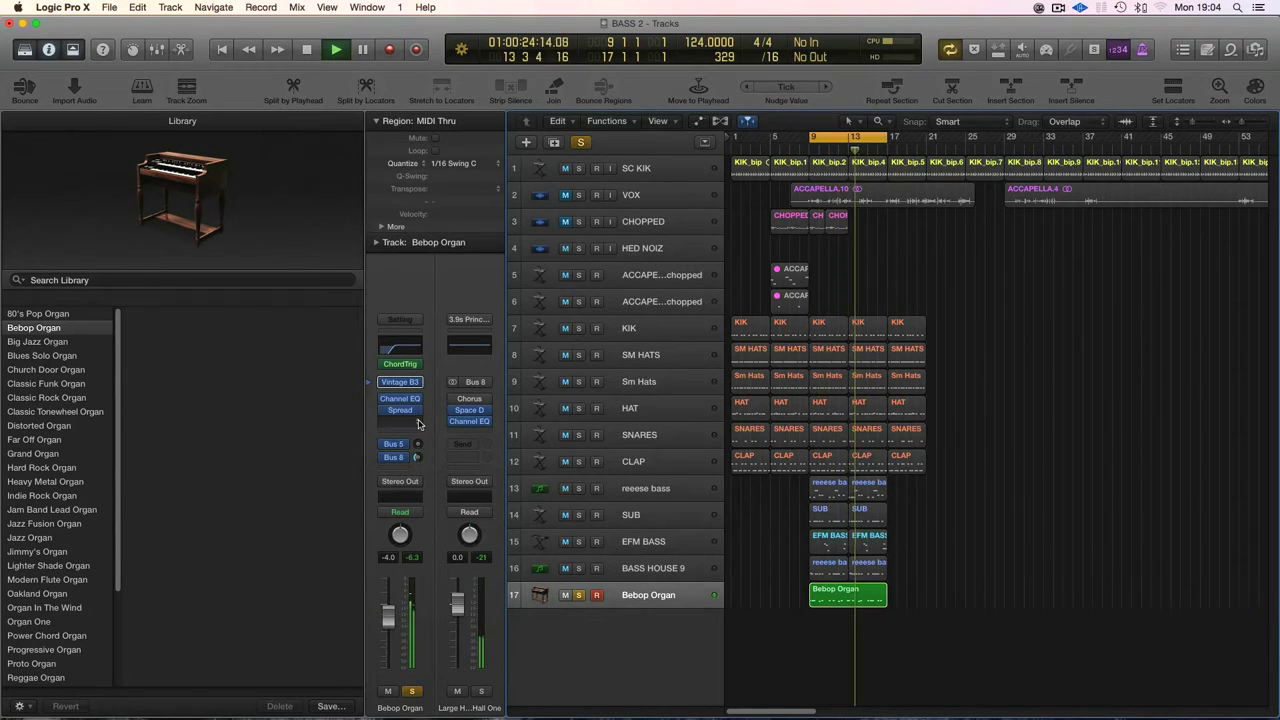
{"action": "left_click", "coordinate": [418, 422]}
Add a 1/8 Echo with Repeat and Wet at 0%, and set automation to Latch.
{"action": "mouse_move", "coordinate": [400, 447]}
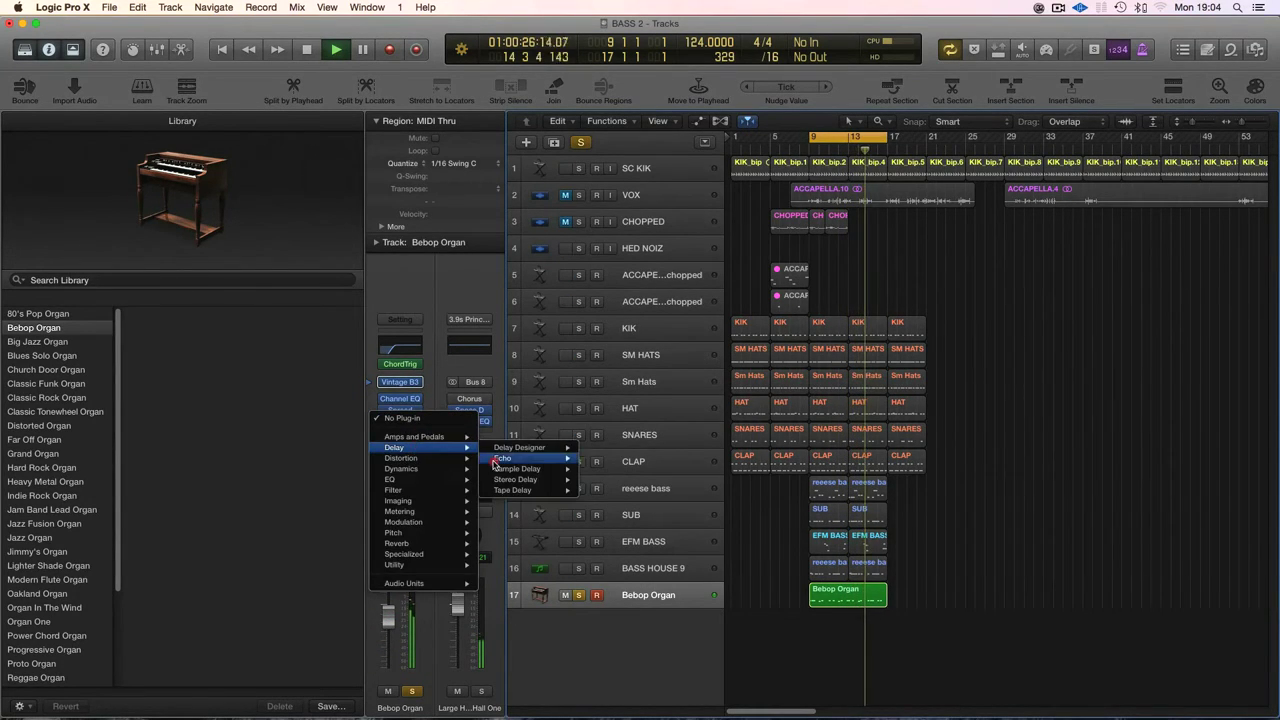
{"action": "left_click", "coordinate": [497, 459]}
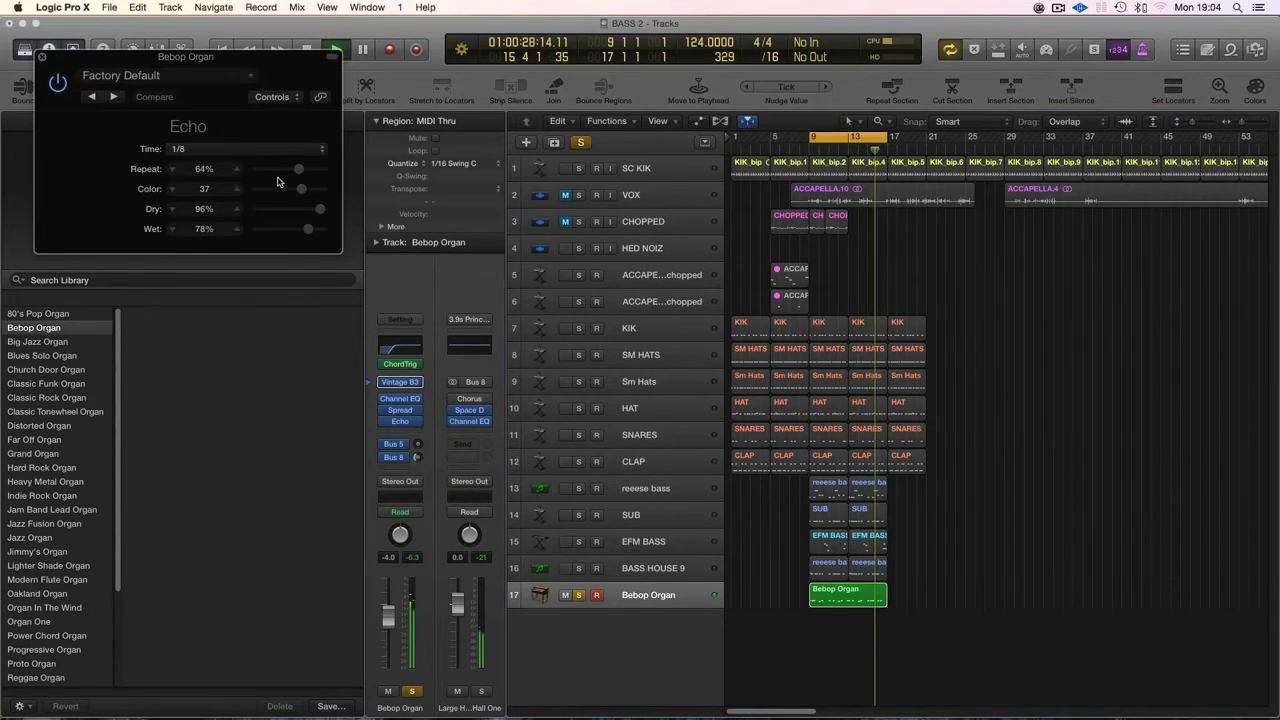
{"action": "left_click_drag", "start_coordinate": [298, 170], "coordinate": [256, 170]}
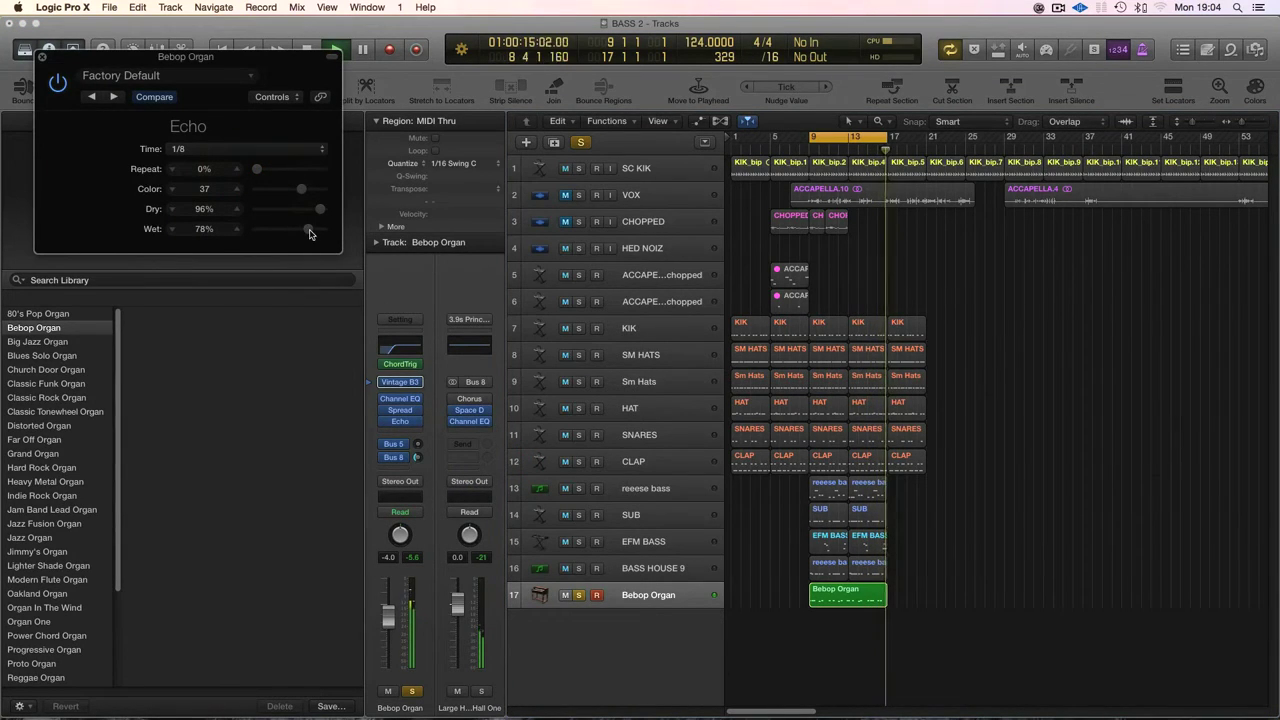
{"action": "left_click_drag", "start_coordinate": [309, 233], "coordinate": [236, 237]}
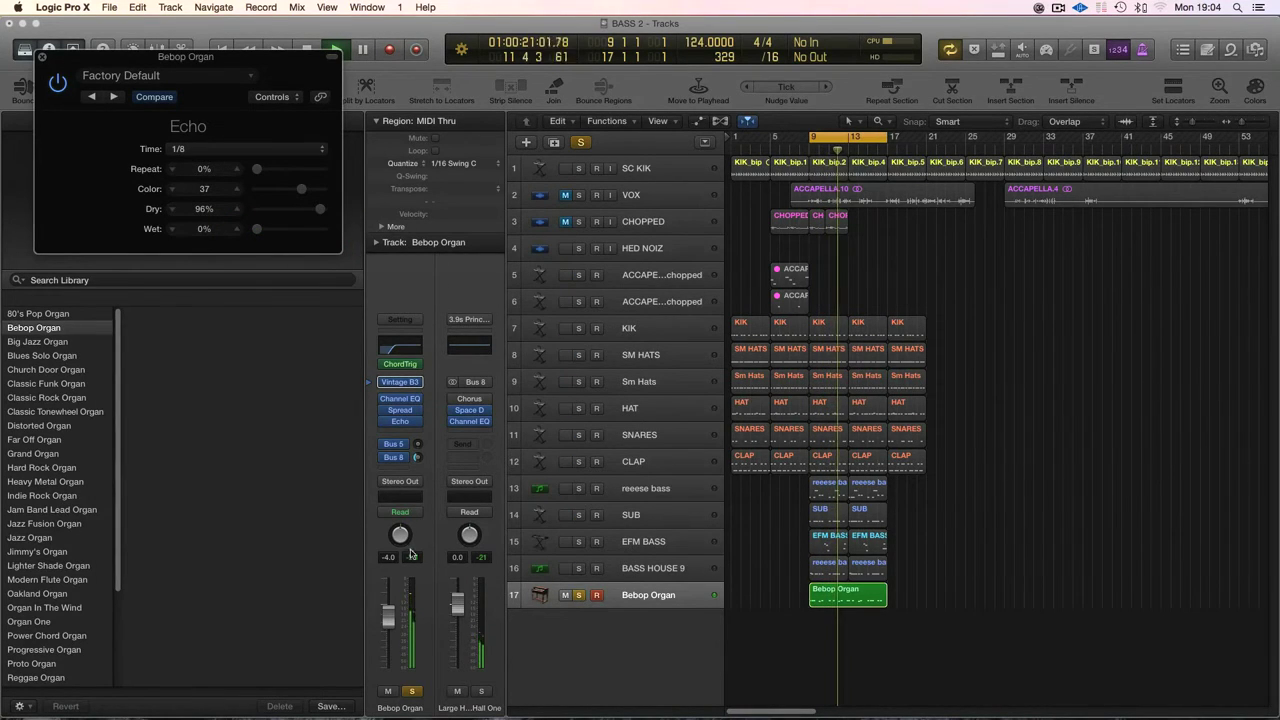
{"action": "left_click", "coordinate": [400, 511]}
Put the organ channel in Latch mode, unsolo the Bebop Organ, and record-arm it.
{"action": "left_click", "coordinate": [402, 546]}
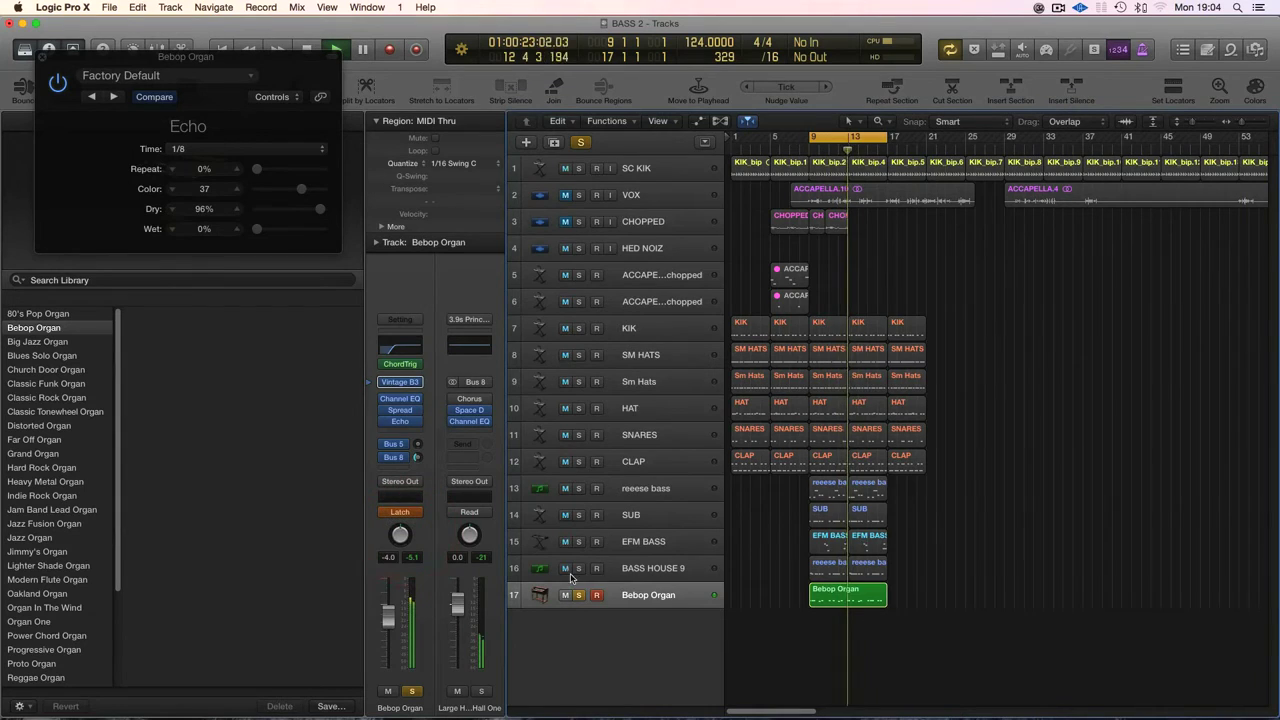
{"action": "left_click", "coordinate": [578, 596]}
{"action": "left_click", "coordinate": [596, 595]}
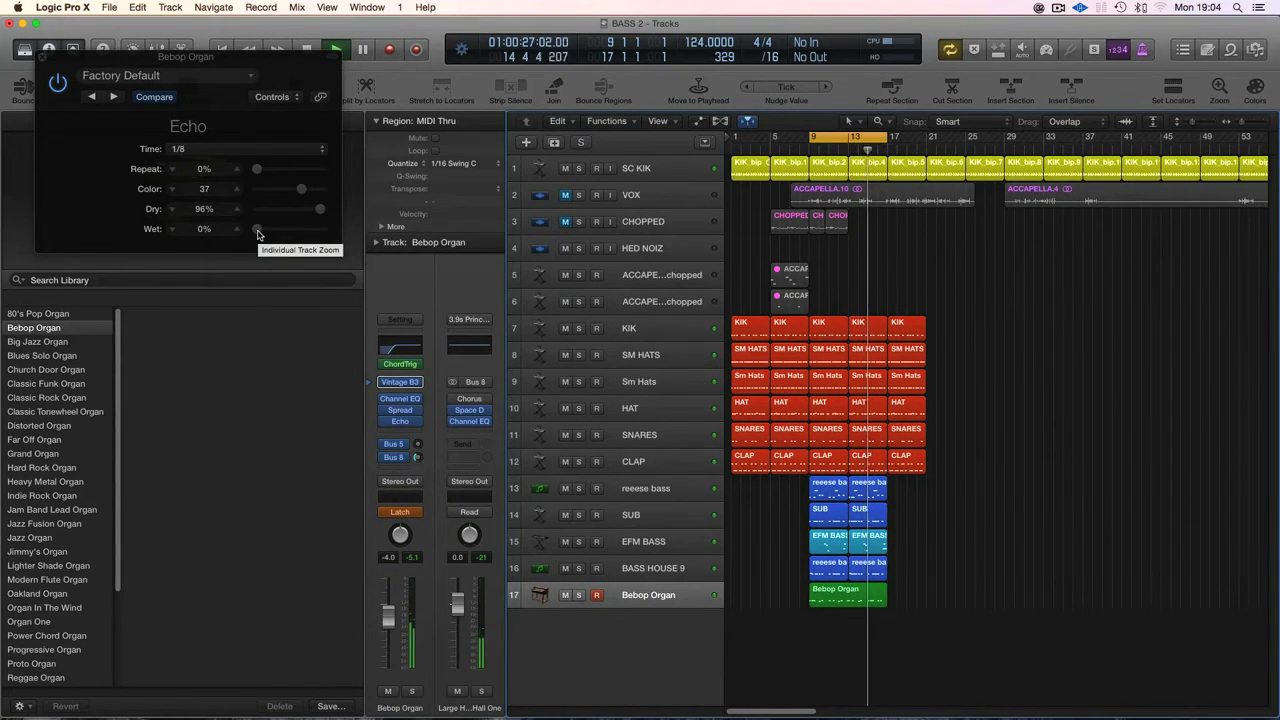
Ride the Echo Wet up to 78%, close Echo, and return automation to Read.
{"action": "left_click_drag", "start_coordinate": [257, 231], "coordinate": [226, 222]}
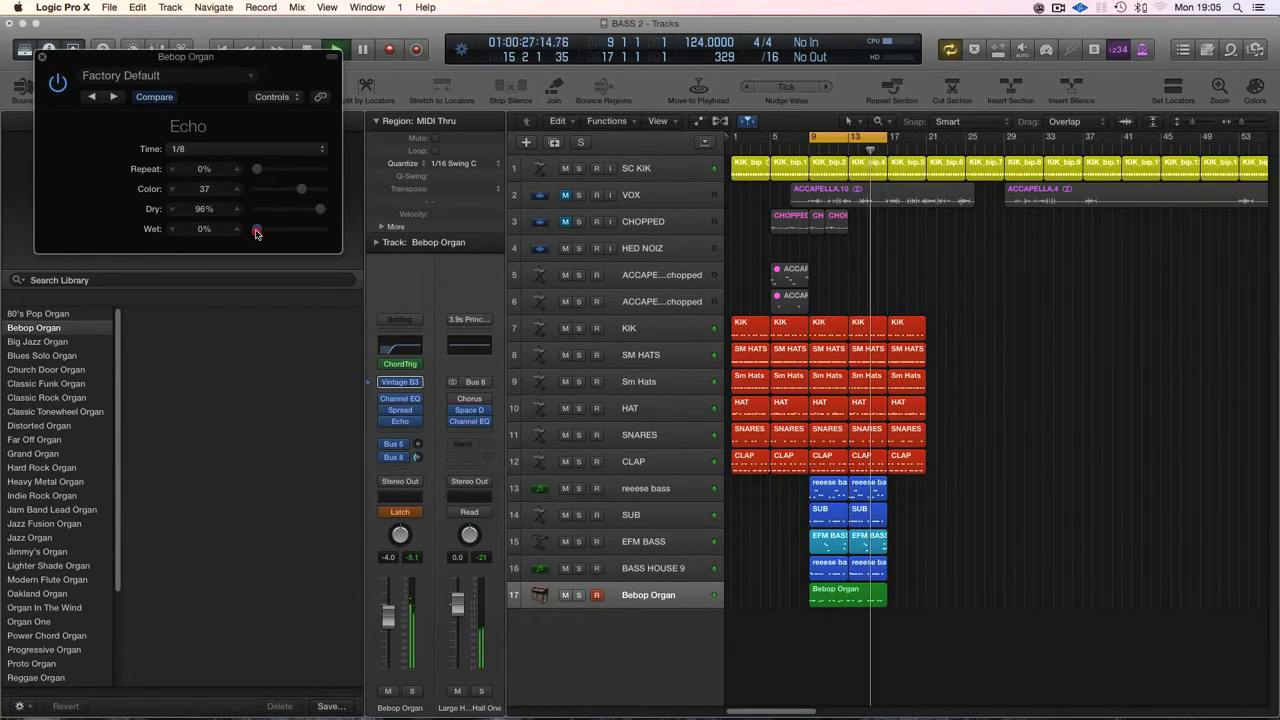
{"action": "mouse_move", "coordinate": [256, 232]}
{"action": "left_mouse_down"}
{"action": "mouse_move", "coordinate": [308, 237]}
{"action": "mouse_move", "coordinate": [256, 230]}
{"action": "left_mouse_up"}
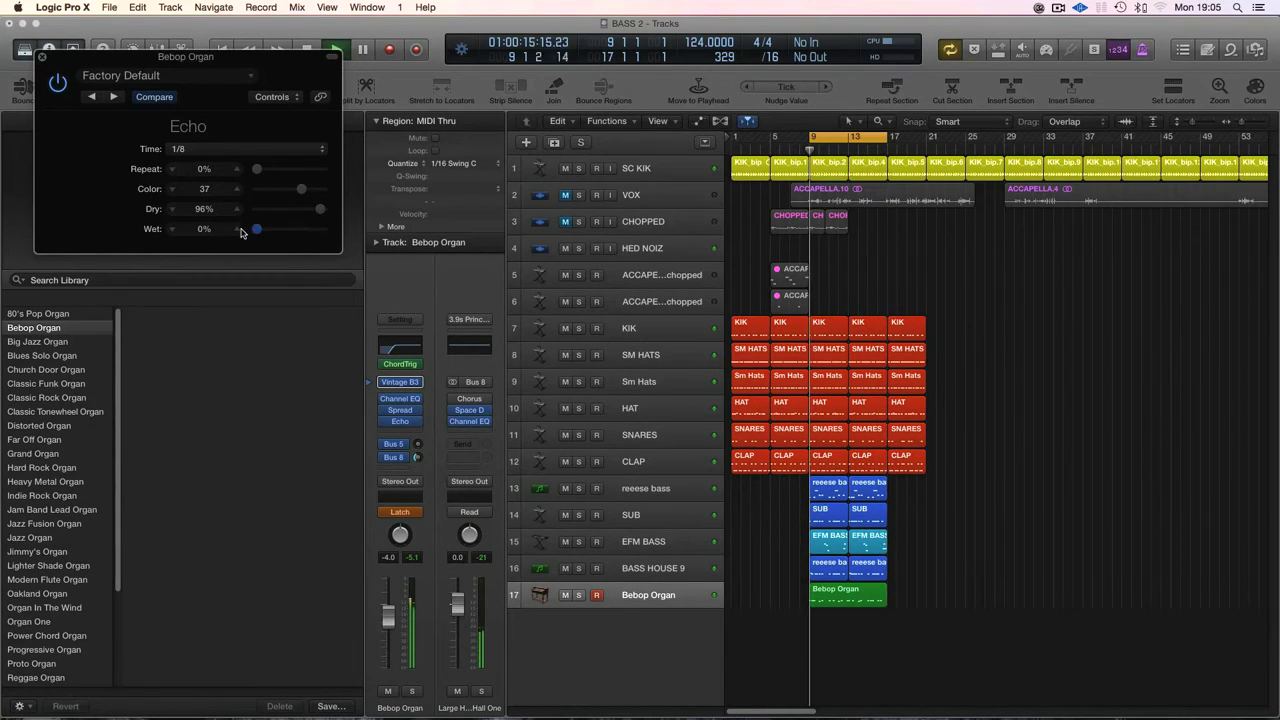
{"action": "left_click", "coordinate": [41, 59]}
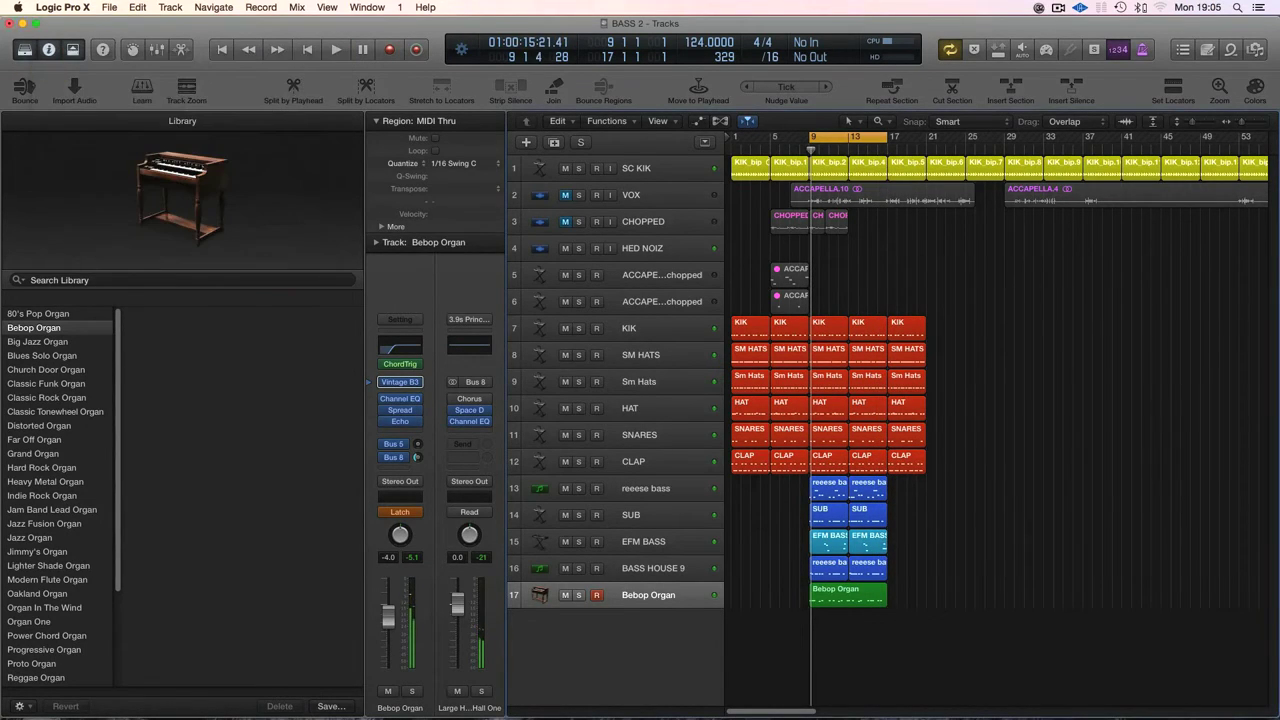
{"action": "left_click", "coordinate": [400, 512]}
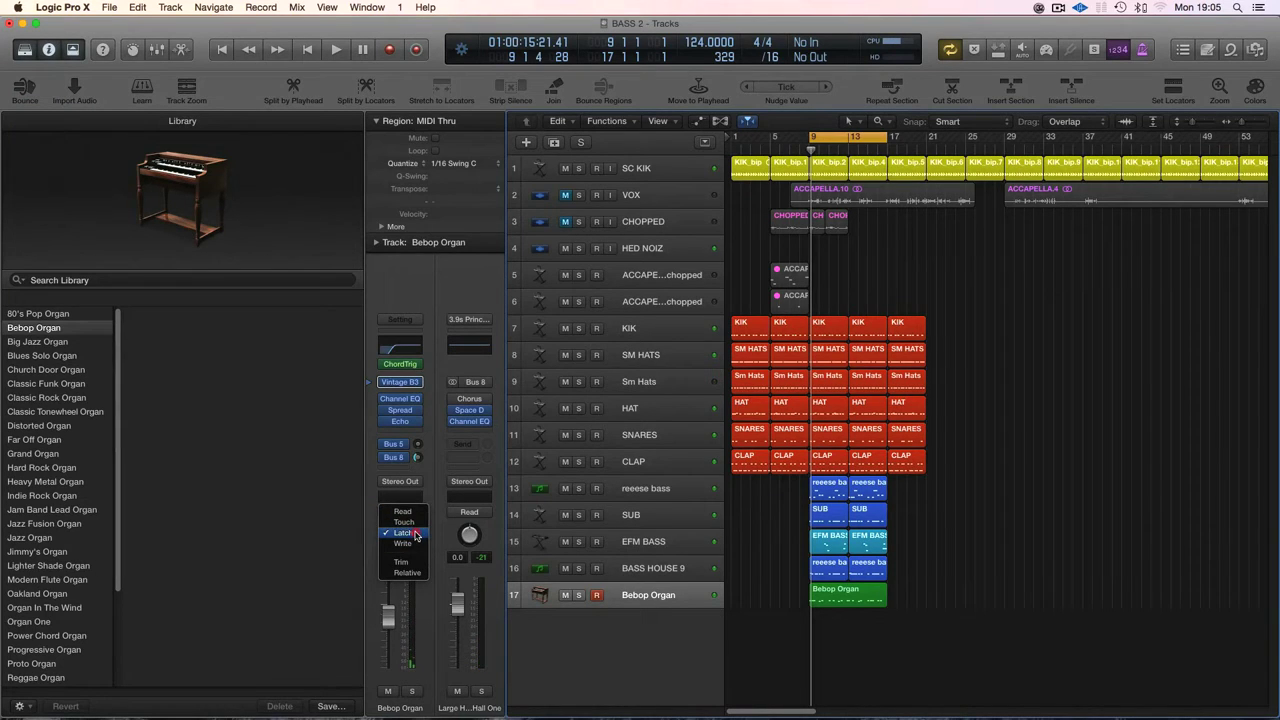
{"action": "left_click", "coordinate": [403, 511]}
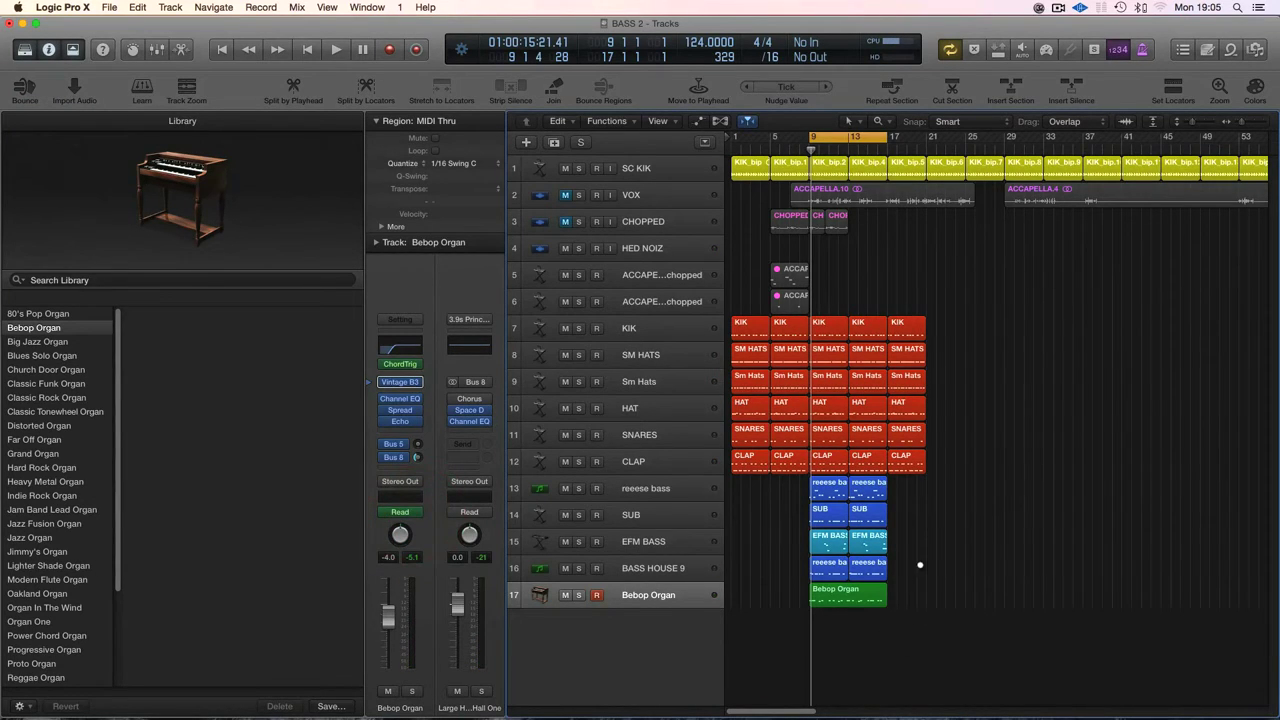
Zoom in and display the Bebop Organ's Echo Wet automation lane.
{"action": "key", "text": "z"}
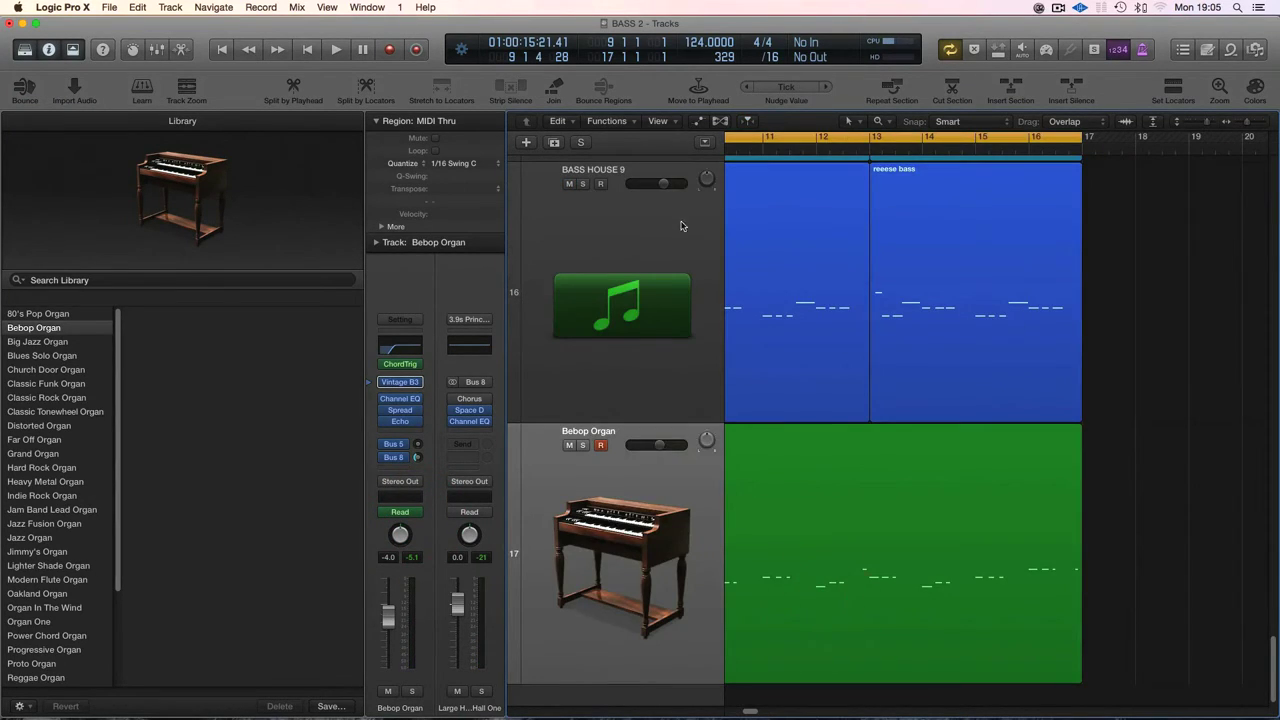
{"action": "left_click", "coordinate": [699, 125]}
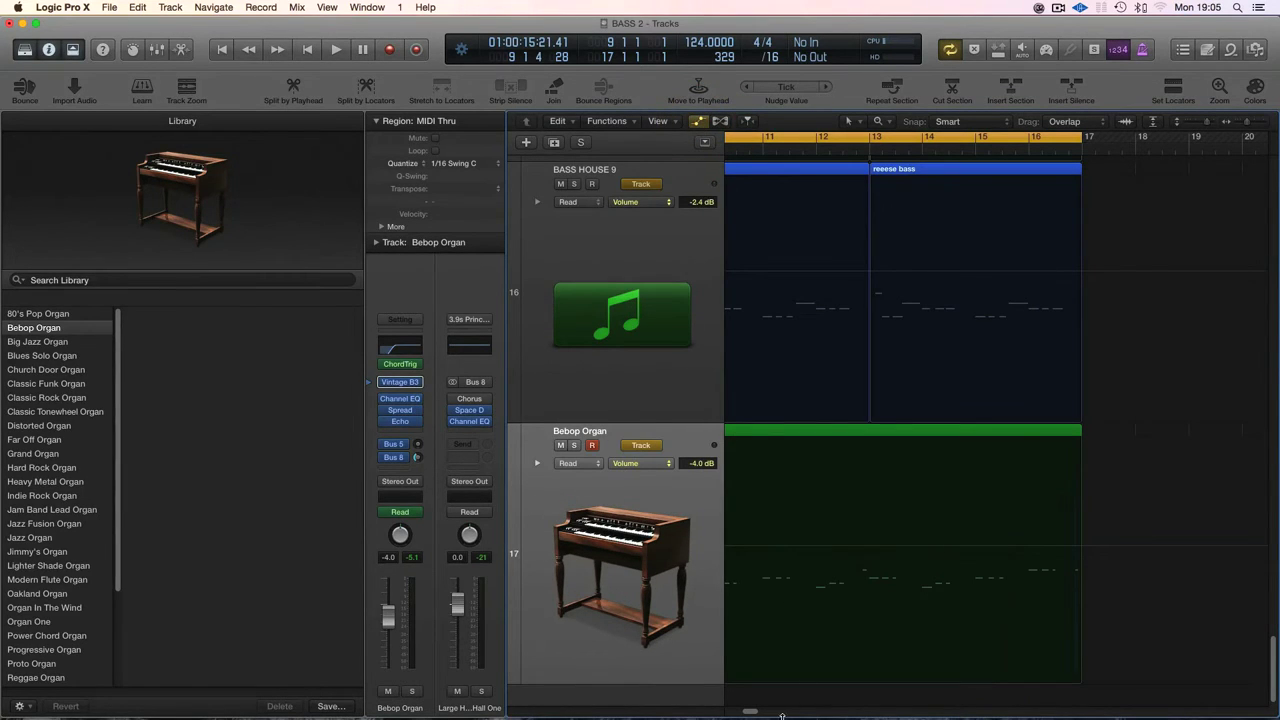
{"action": "left_click_drag", "start_coordinate": [749, 713], "coordinate": [744, 711]}
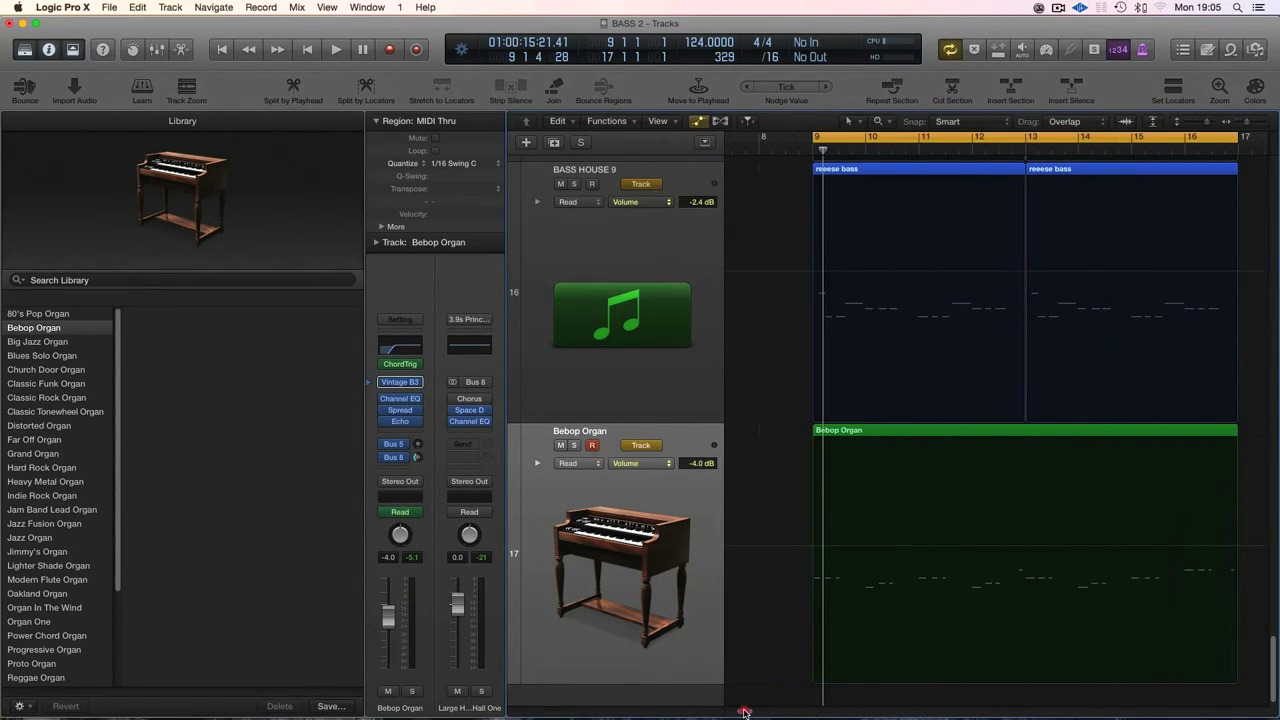
{"action": "left_click", "coordinate": [641, 463]}
{"action": "left_click", "coordinate": [660, 491]}
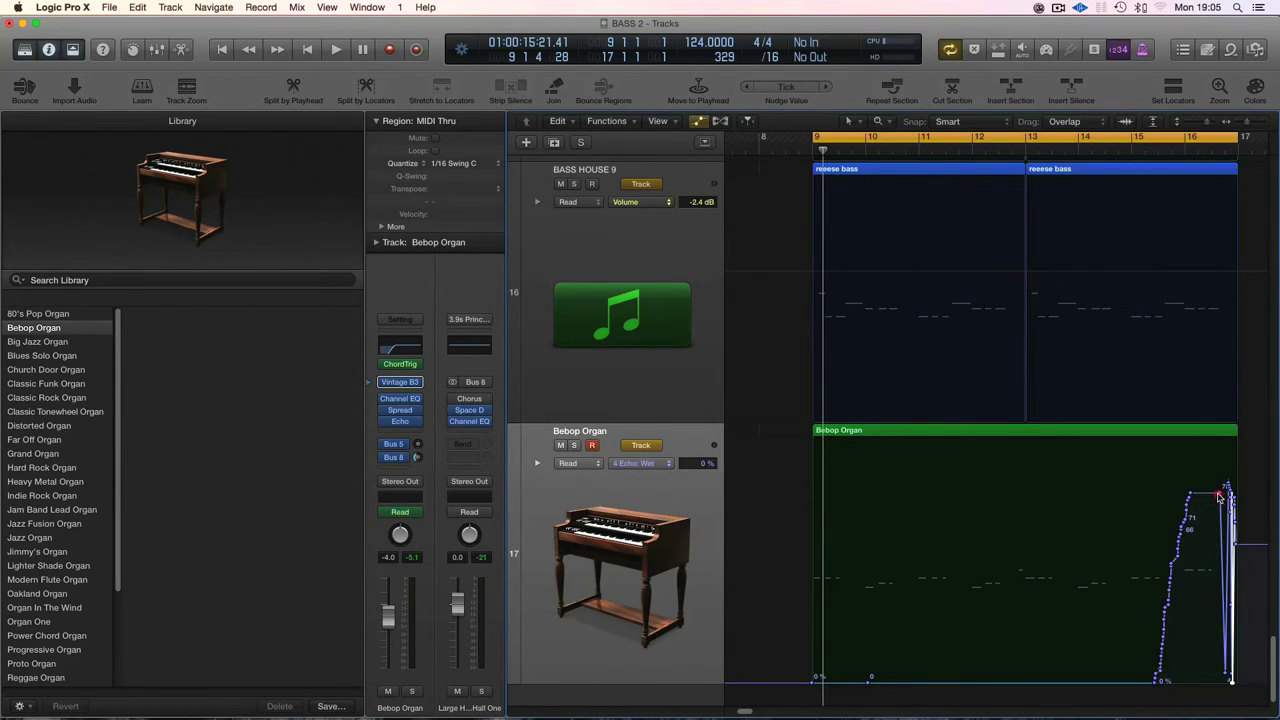
Delete the end spike and drop the final Echo Wet point to 0% at the region end.
{"action": "mouse_move", "coordinate": [1219, 496]}
{"action": "left_mouse_down"}
{"action": "mouse_move", "coordinate": [1214, 509]}
{"action": "mouse_move", "coordinate": [1237, 503]}
{"action": "left_mouse_up"}
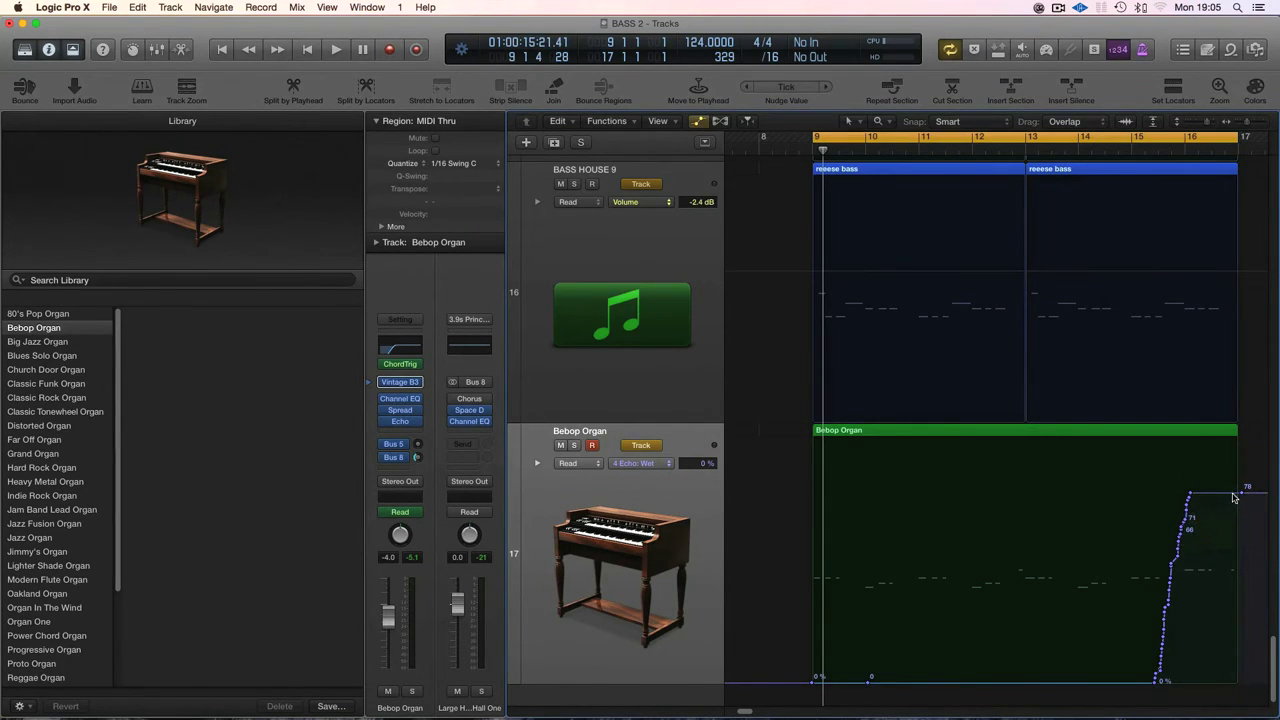
{"action": "left_click", "coordinate": [1231, 495]}
{"action": "left_click", "coordinate": [1229, 495]}
{"action": "left_click_drag", "start_coordinate": [1228, 495], "coordinate": [1236, 704]}
{"action": "key", "text": "space"}
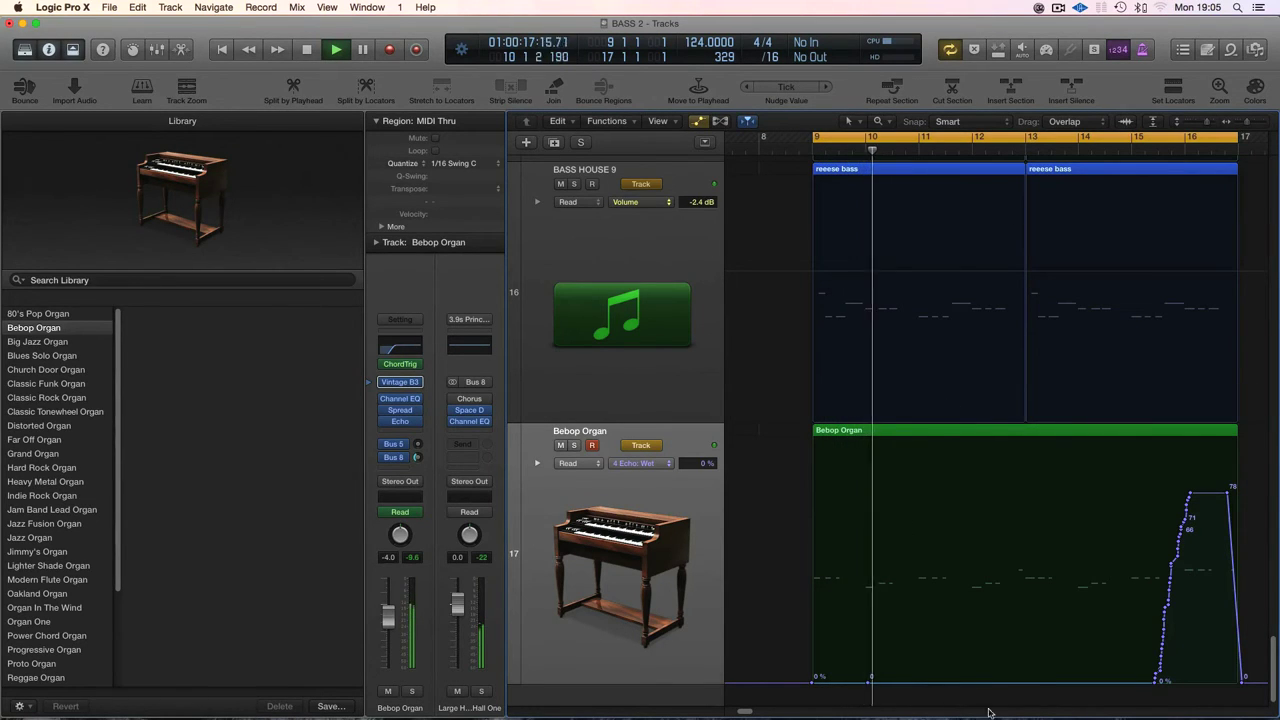
Add a small Echo Wet bump peaking at 14% near bar 13, then zoom out.
{"action": "left_click", "coordinate": [1011, 681]}
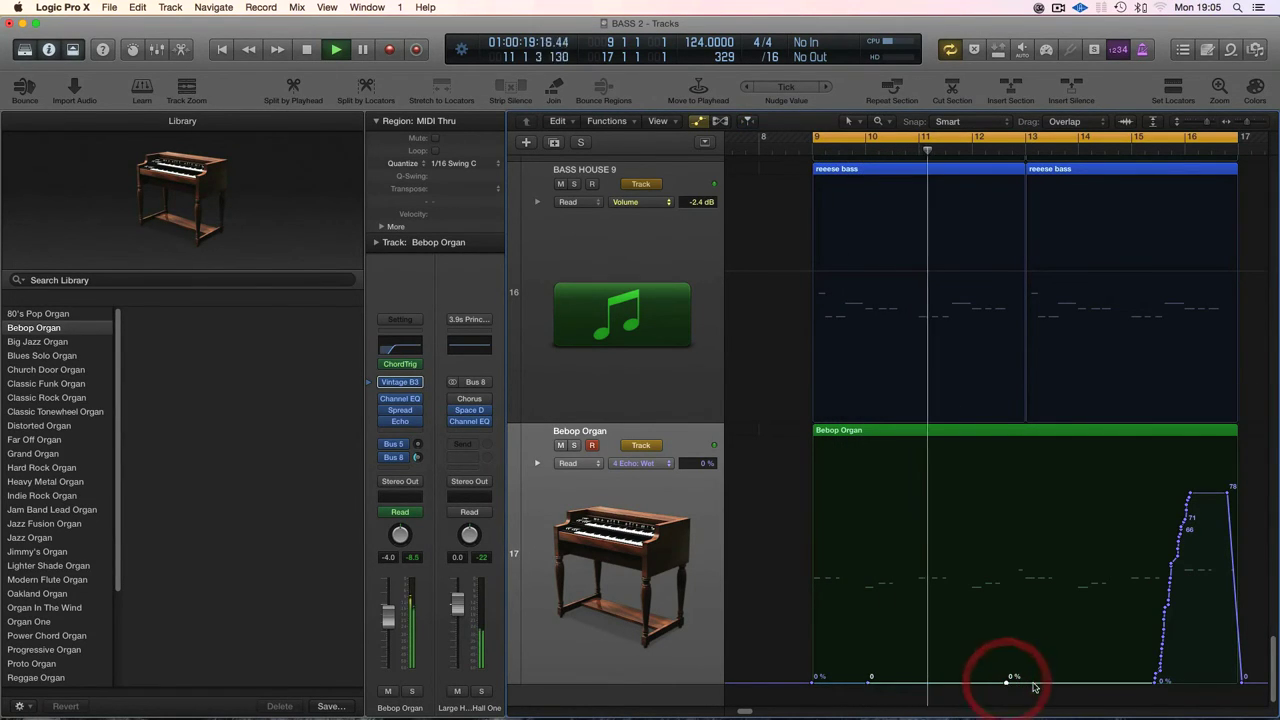
{"action": "left_click", "coordinate": [1034, 682]}
{"action": "left_click_drag", "start_coordinate": [1025, 681], "coordinate": [1025, 652]}
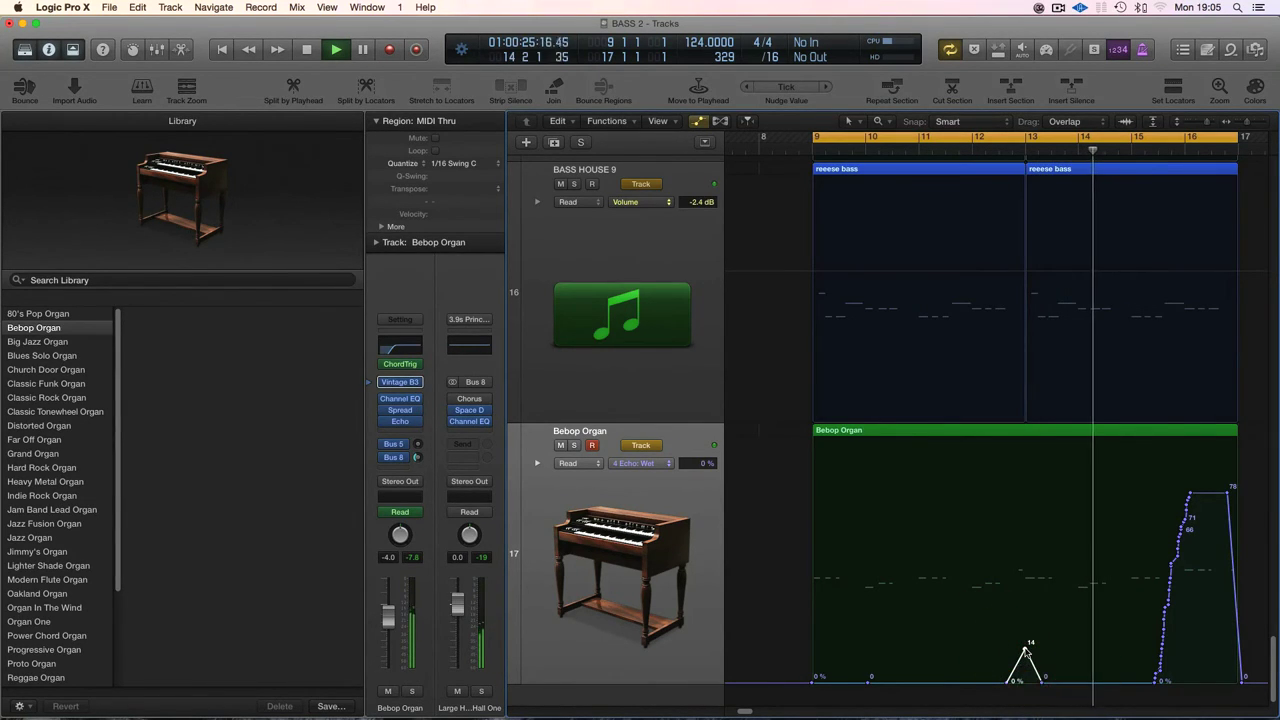
{"action": "scroll", "coordinate": [965, 531], "scroll_direction": "up", "scroll_amount": 10}
{"action": "key", "text": "z"}
{"action": "left_click", "coordinate": [966, 506]}
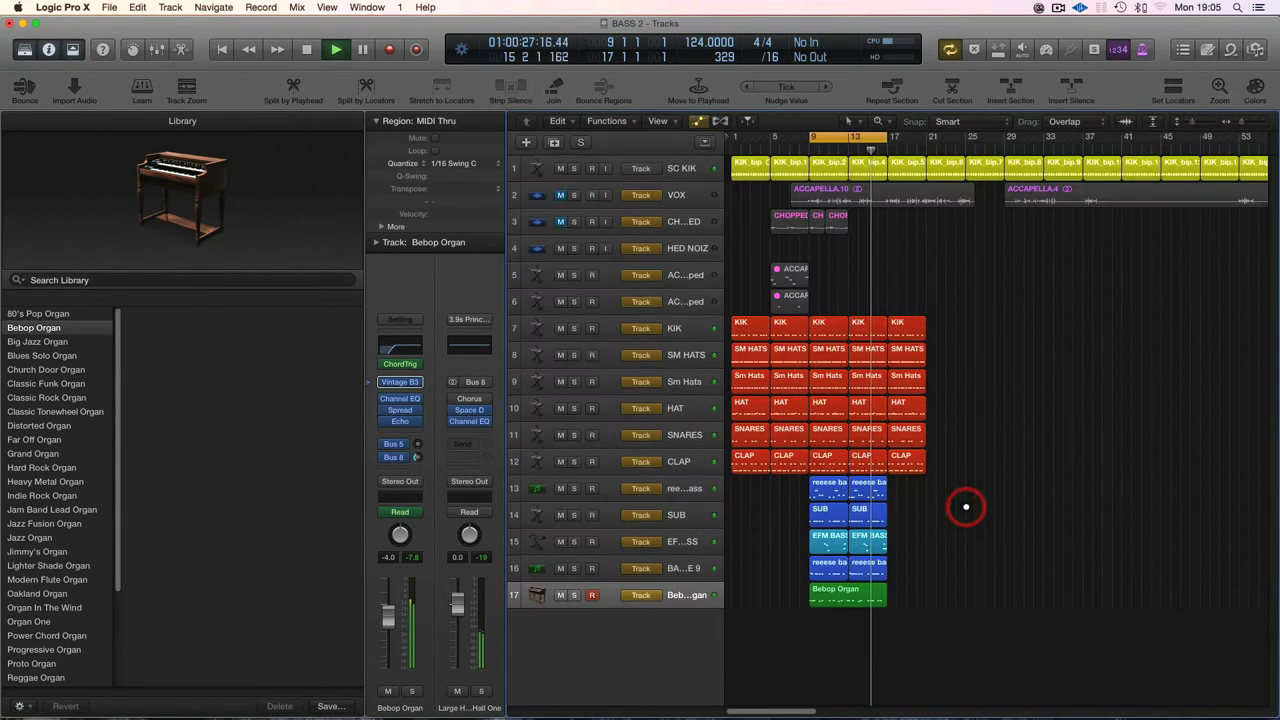
Solo Bebop Organ together with VOX and audition them.
{"action": "left_click", "coordinate": [563, 333]}
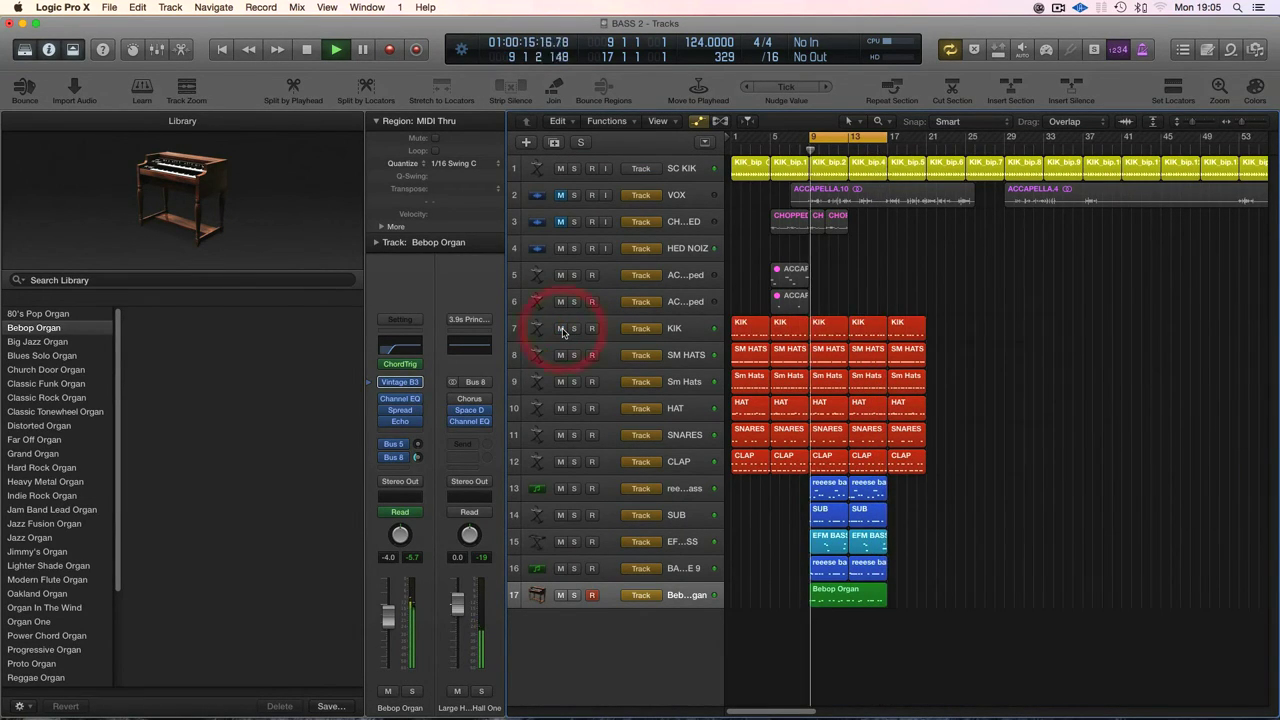
{"action": "left_click", "coordinate": [937, 562]}
{"action": "key", "text": "space"}
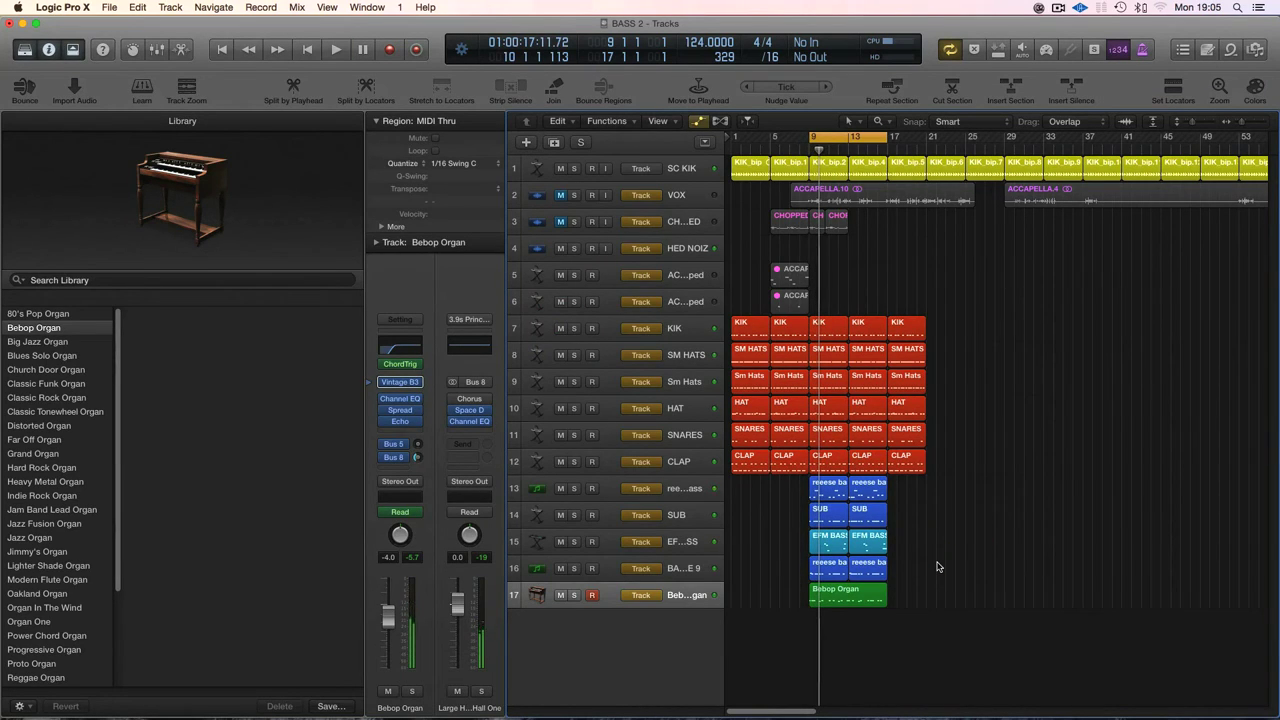
{"action": "left_click", "coordinate": [575, 595]}
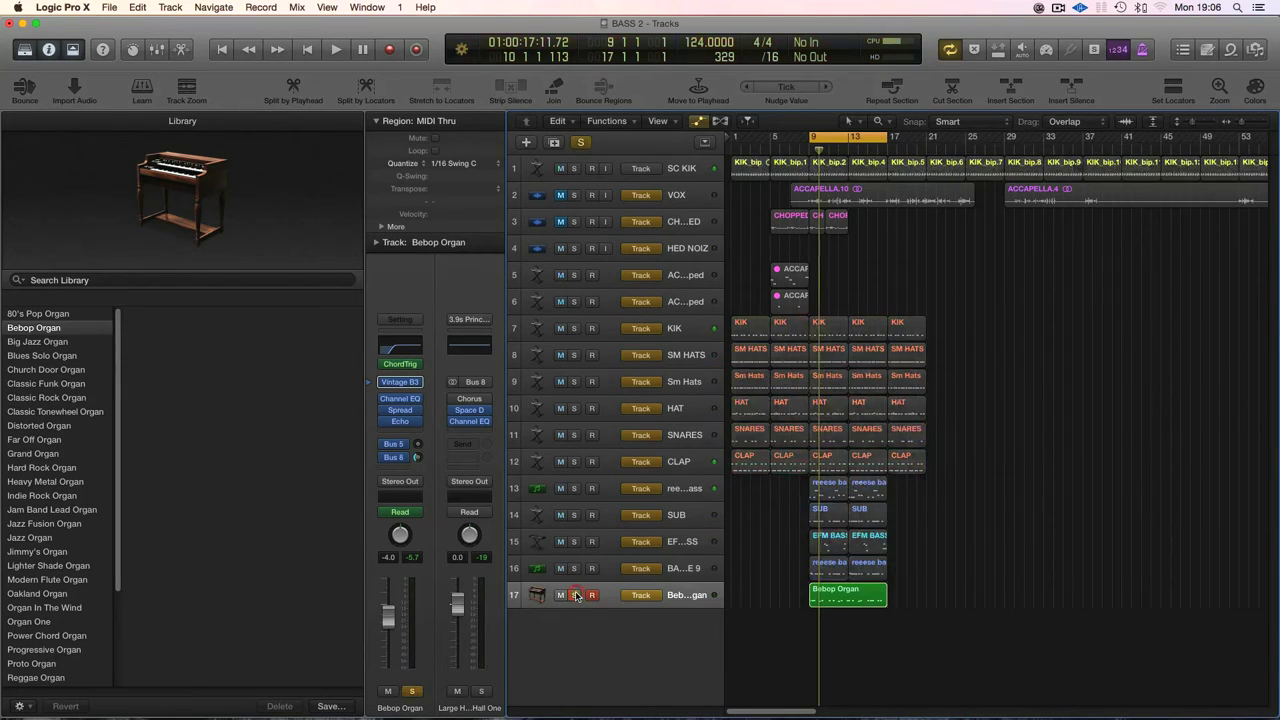
{"action": "left_click", "coordinate": [574, 195]}
{"action": "key", "text": "space"}
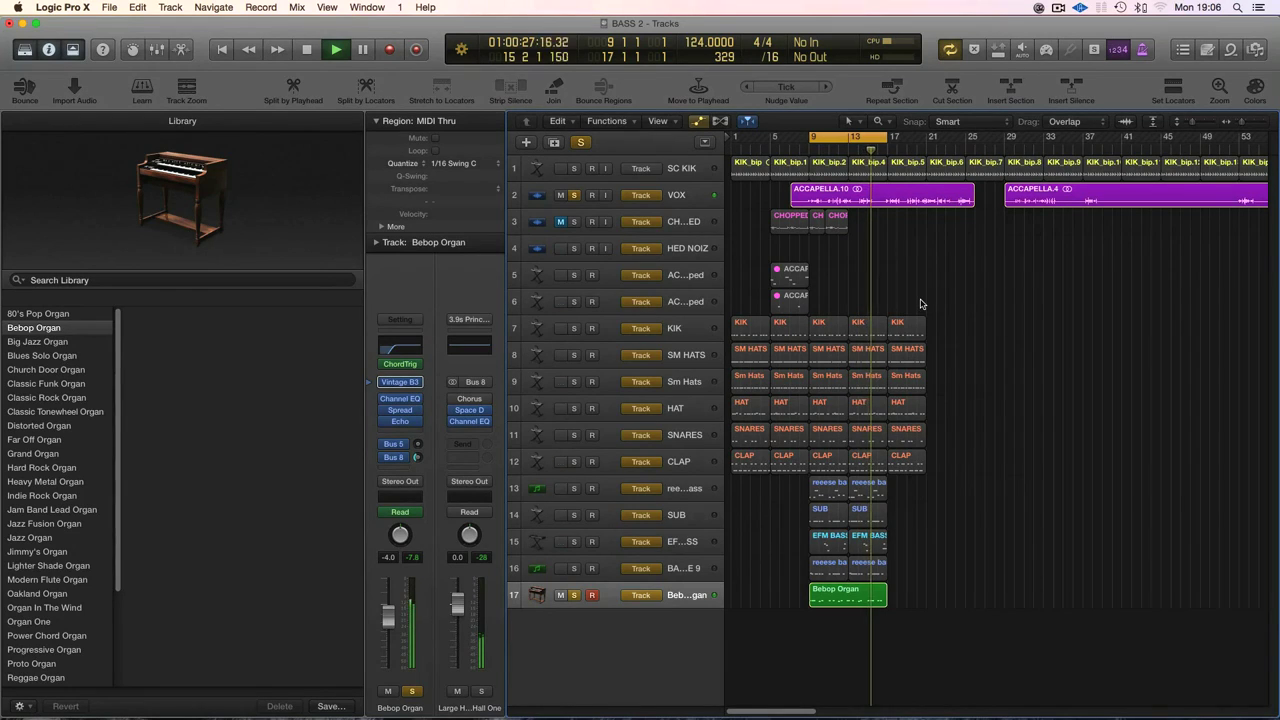
{"action": "key", "text": "space"}
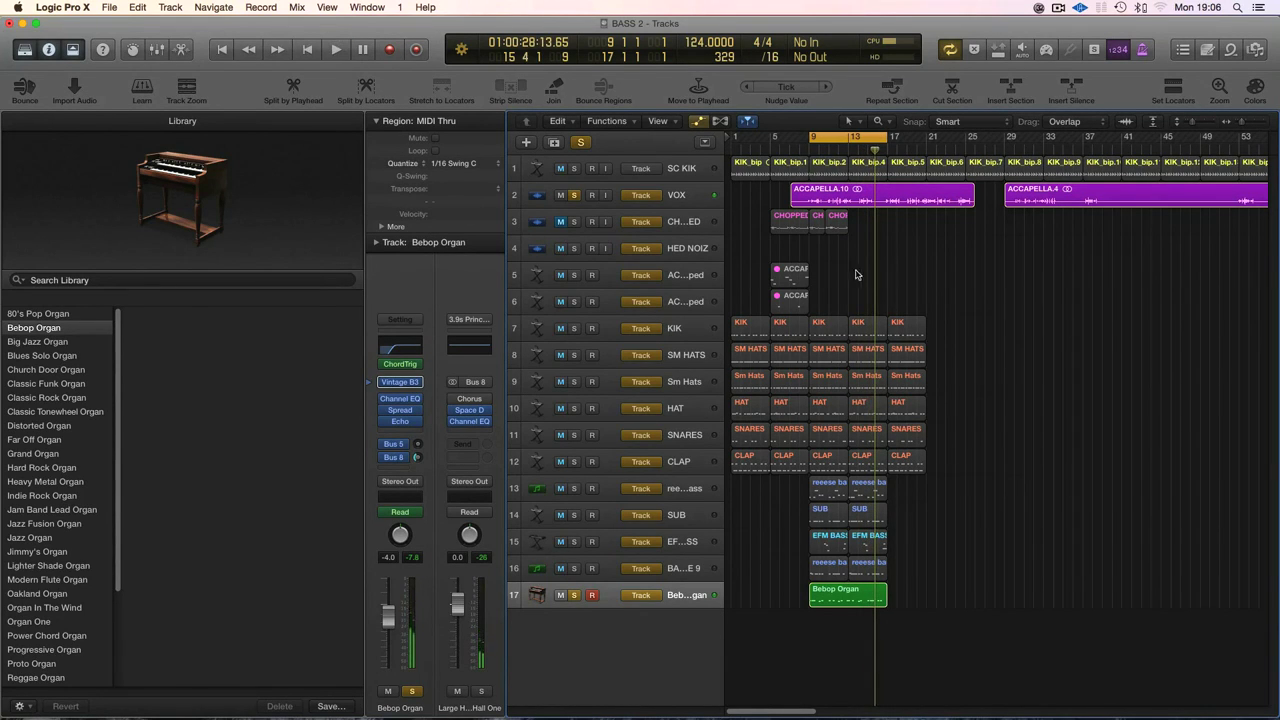
Unsolo VOX and clear all solos.
{"action": "left_click", "coordinate": [573, 196]}
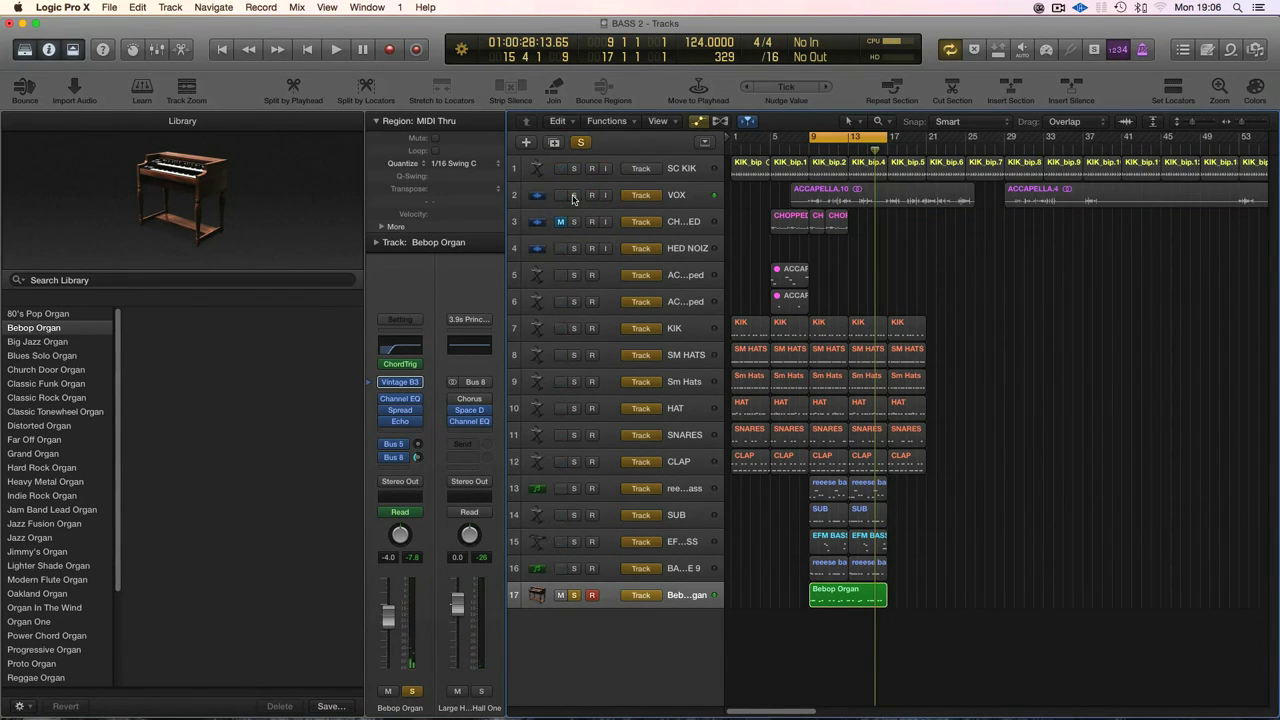
{"action": "left_click", "coordinate": [582, 142]}
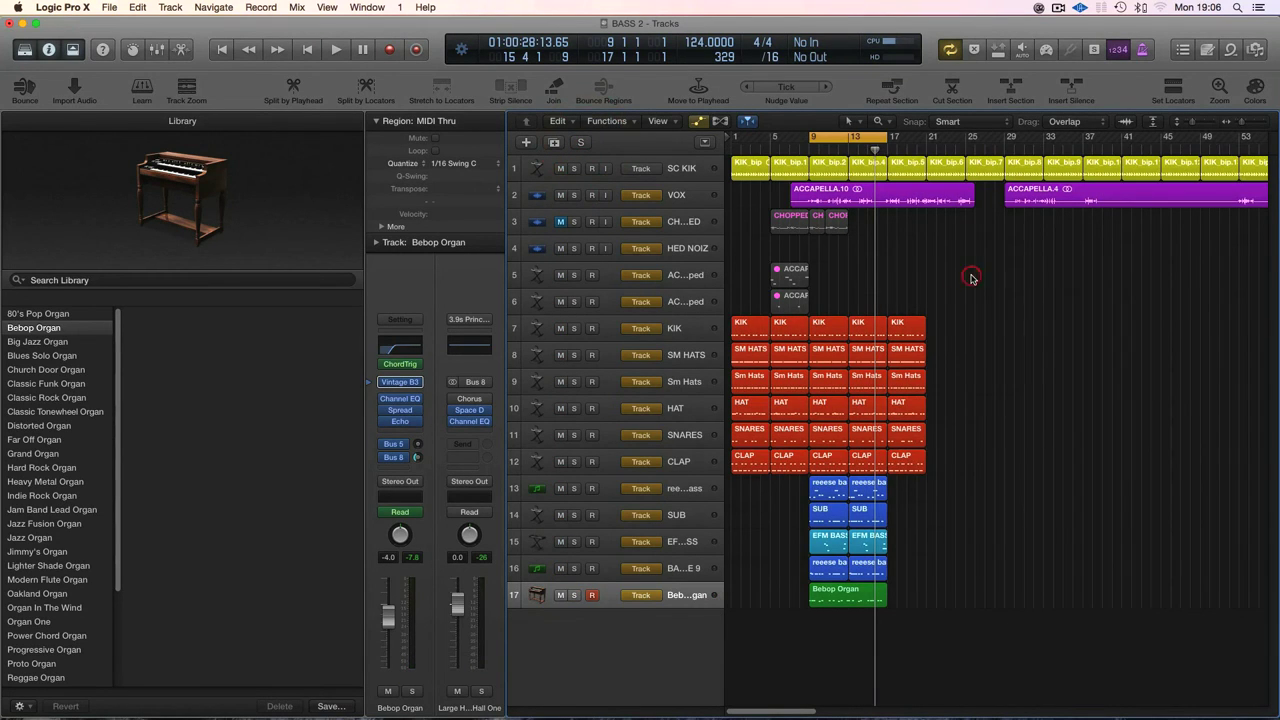
{"action": "left_click", "coordinate": [971, 278]}
{"action": "left_click", "coordinate": [927, 563]}
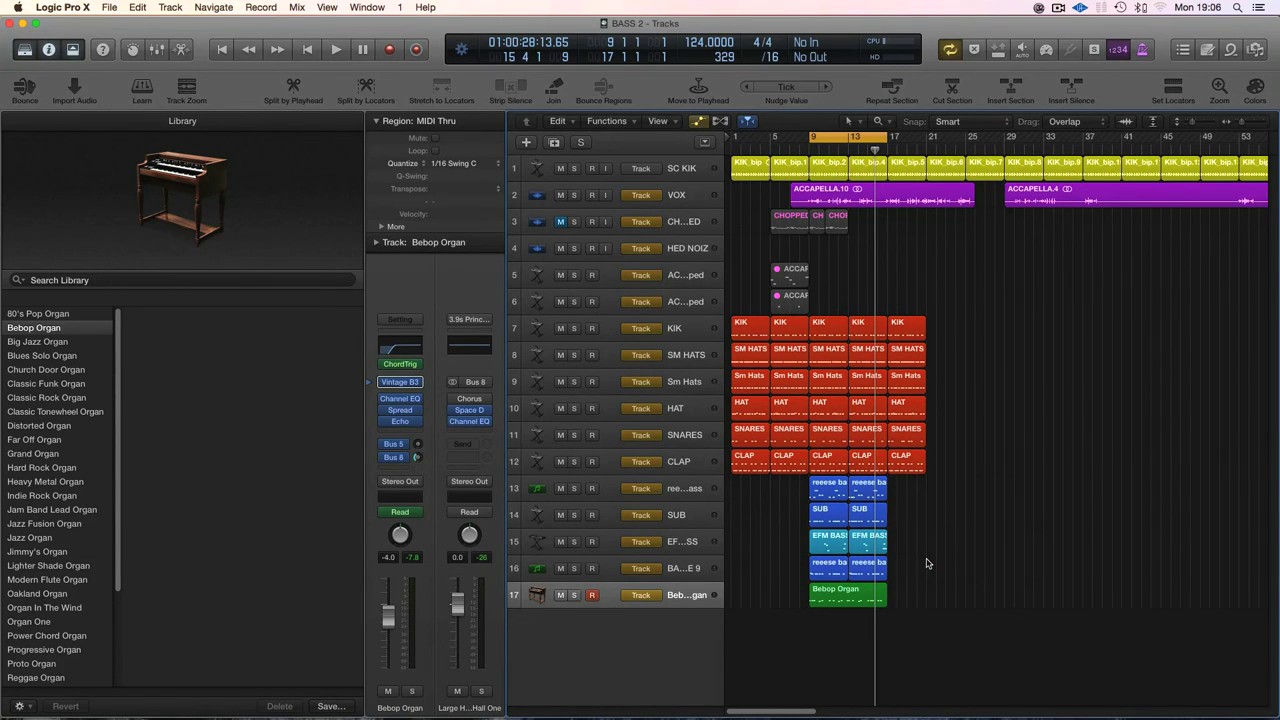